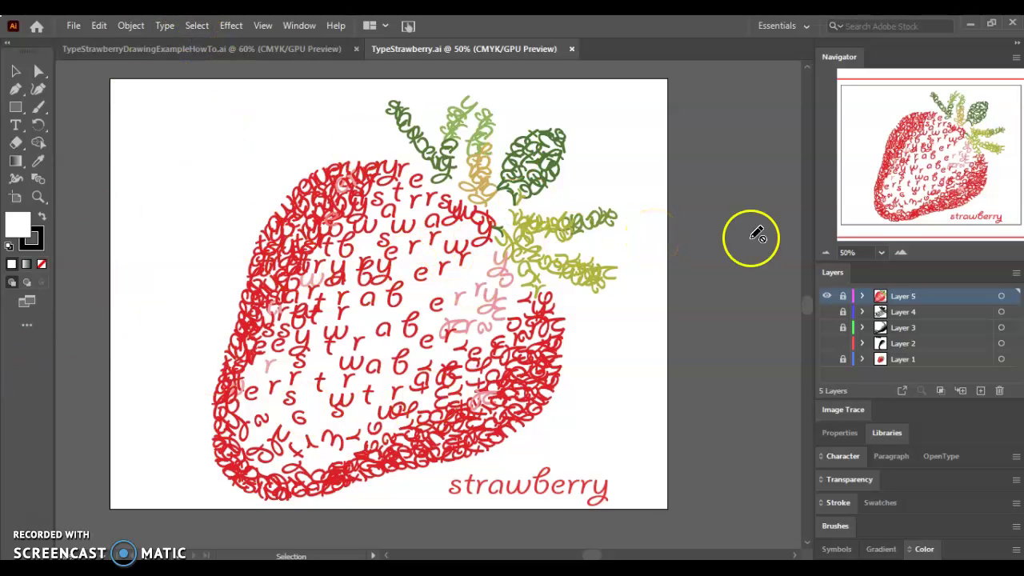
- Hide the finished strawberry and reveal the photo with Layers 2, 3 and 4 of traced text
left_click(826, 296)
left_click(826, 359)
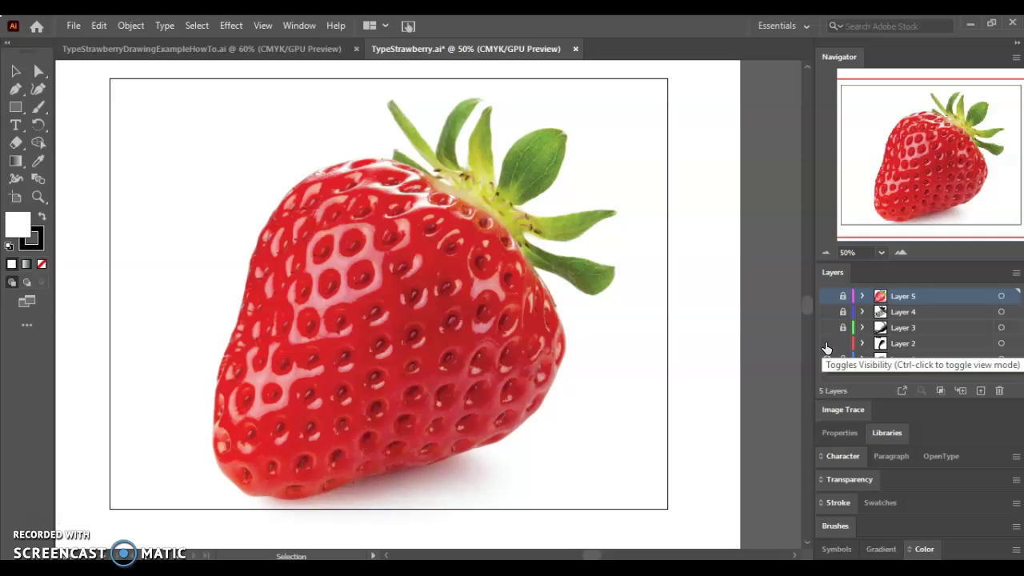
left_click(827, 343)
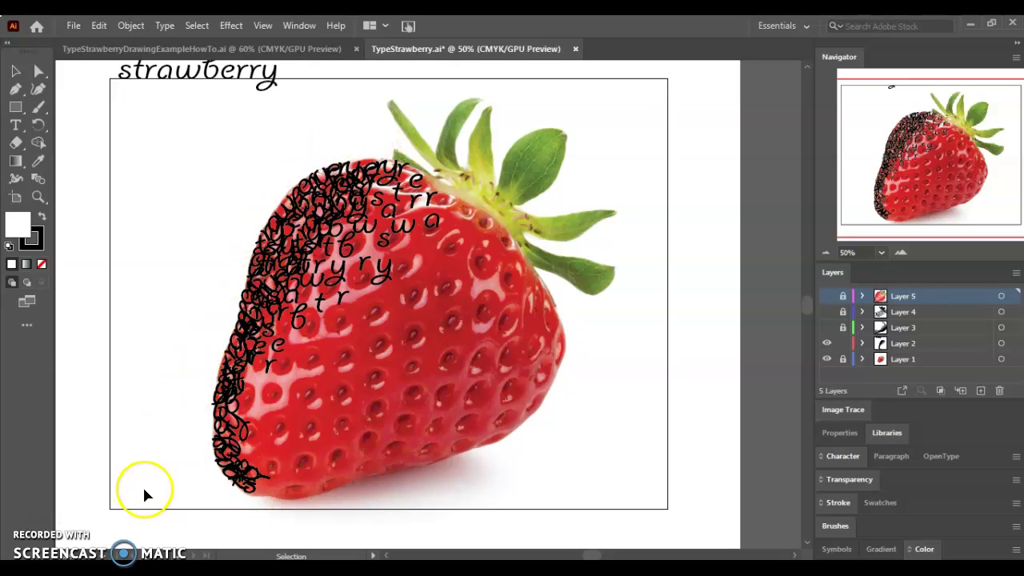
left_click(827, 328)
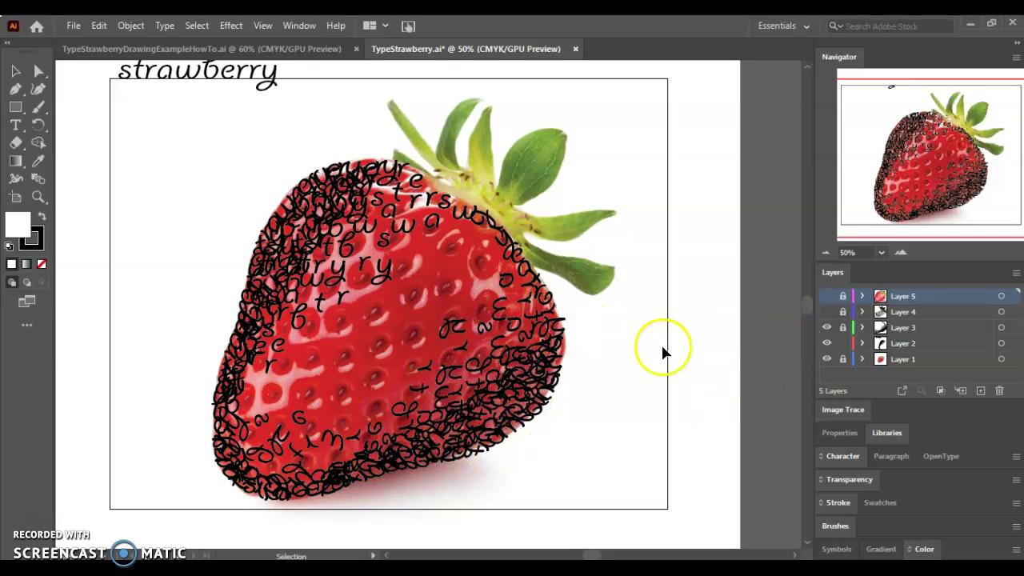
left_click(826, 311)
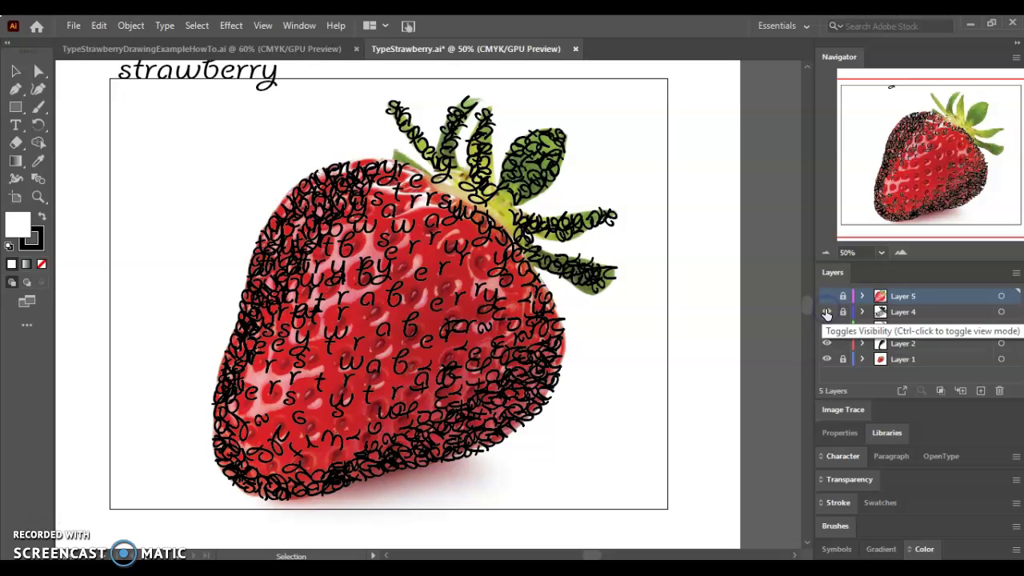
- Hide Layer 1's photo and Layers 3, 4, 2 of text, then show Layer 5 again
left_click(826, 359)
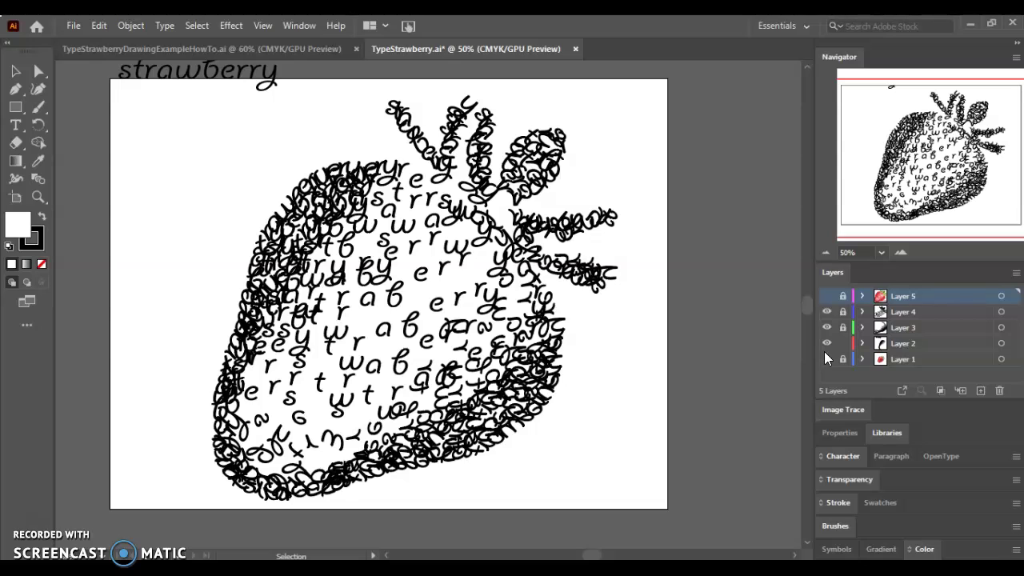
left_click(826, 343)
left_click(826, 327)
left_click(826, 311)
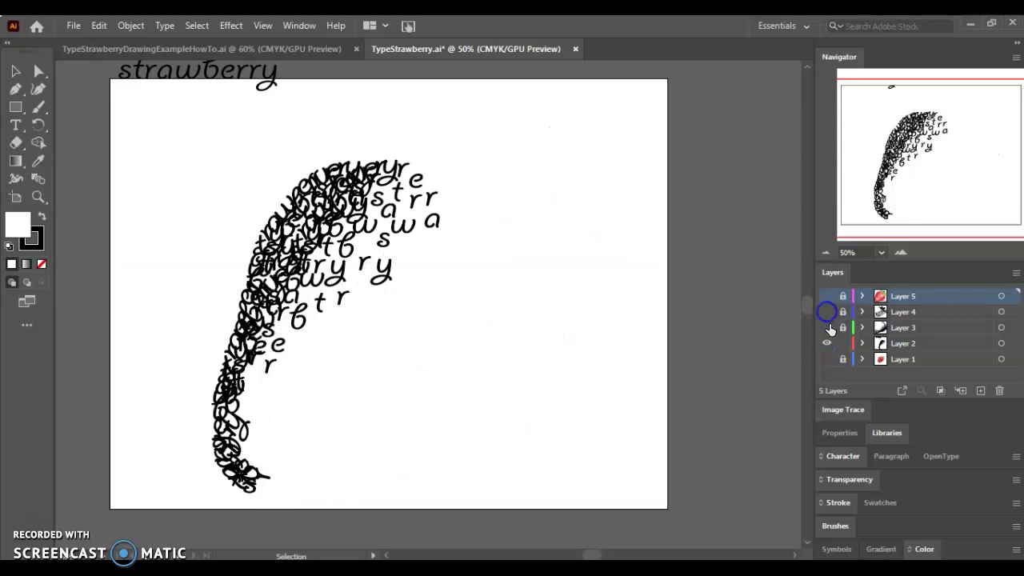
left_click(824, 343)
left_click(826, 296)
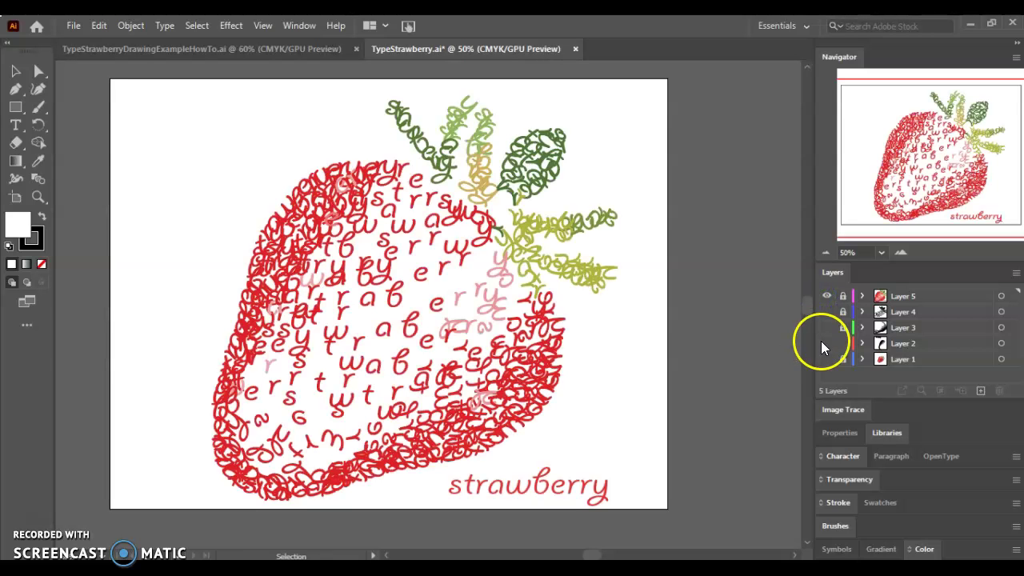
- Switch to the TypeStrawberryDrawingExampleHowTo.ai document
left_click(272, 68)
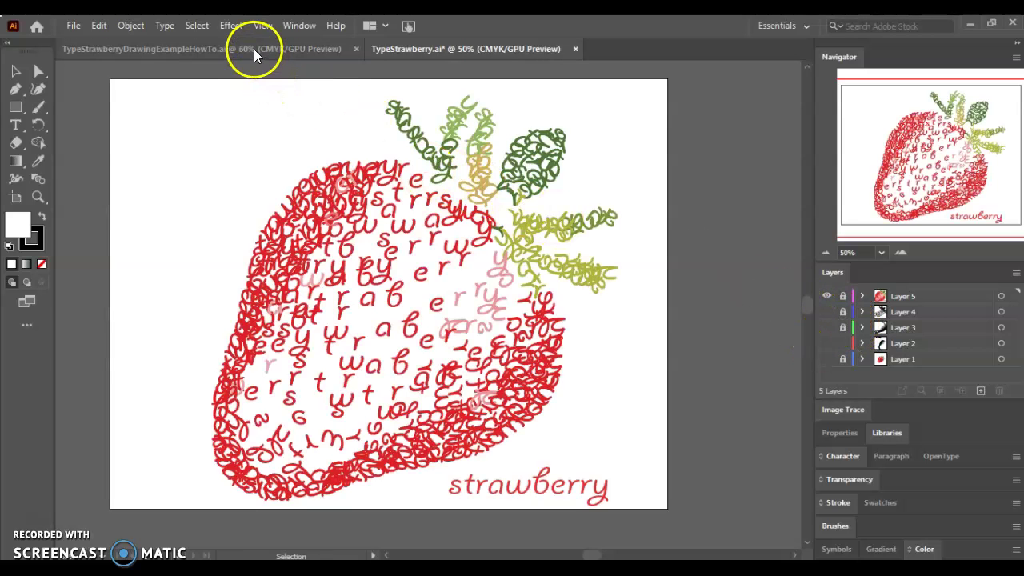
left_click(253, 48)
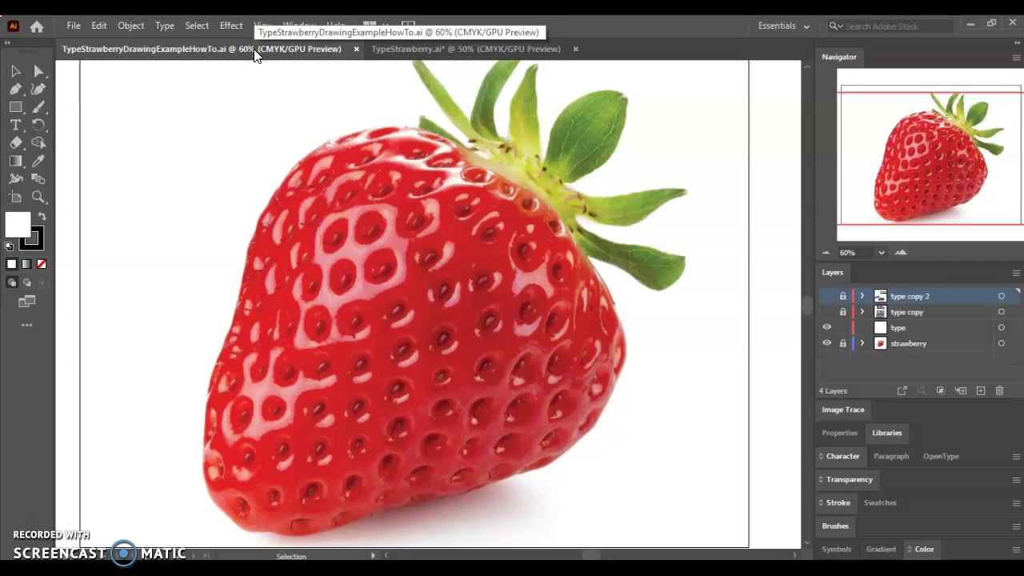
left_click(53, 170)
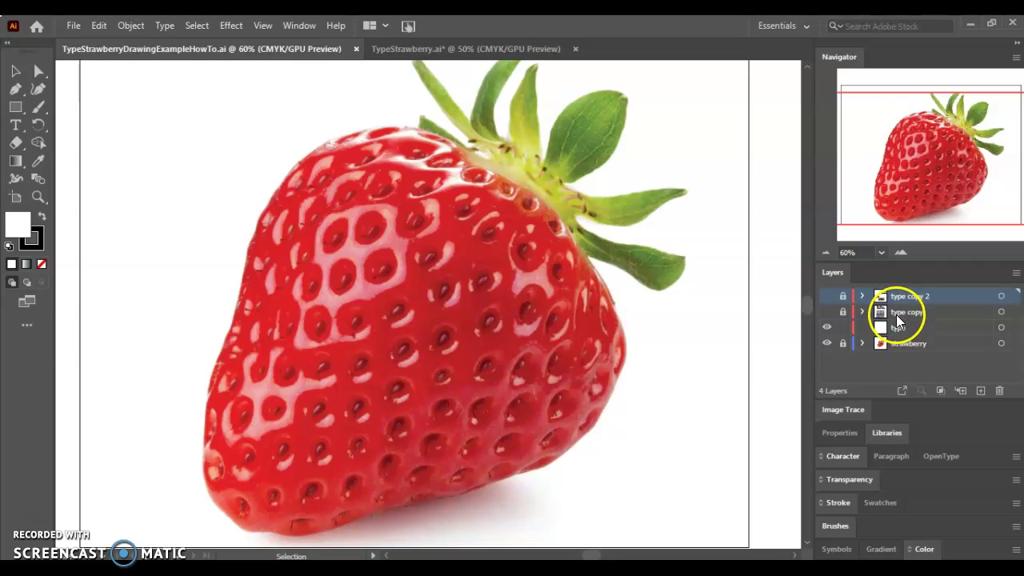
left_click(854, 327)
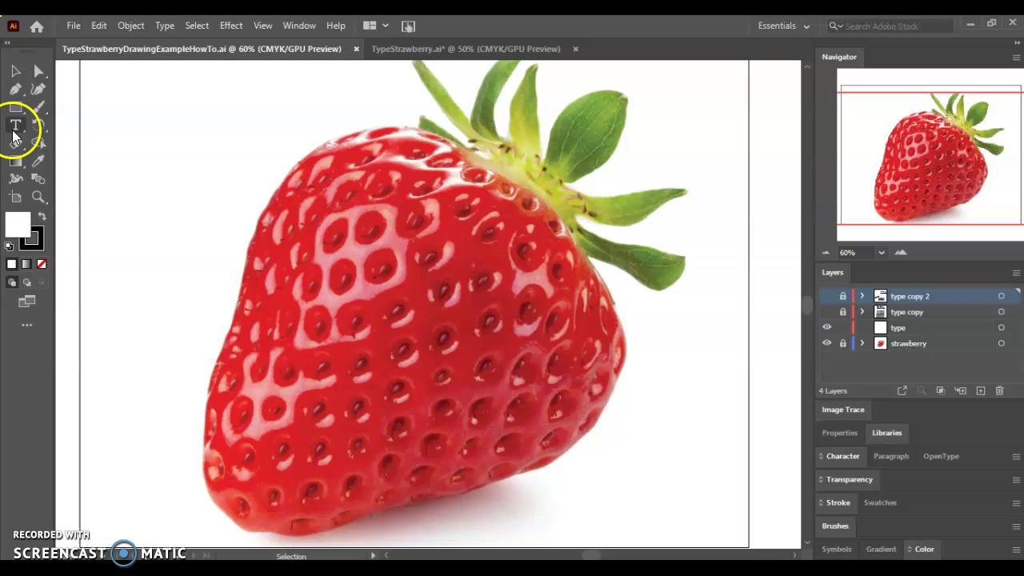
- Target the type layer and type 'strawberry' as text above the photo
left_click(6, 220)
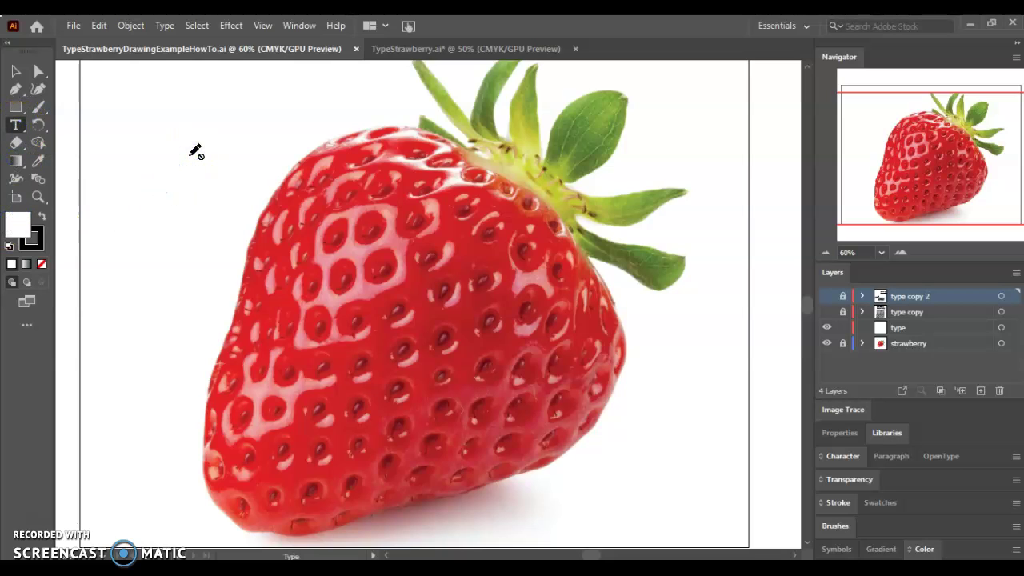
left_click(896, 334)
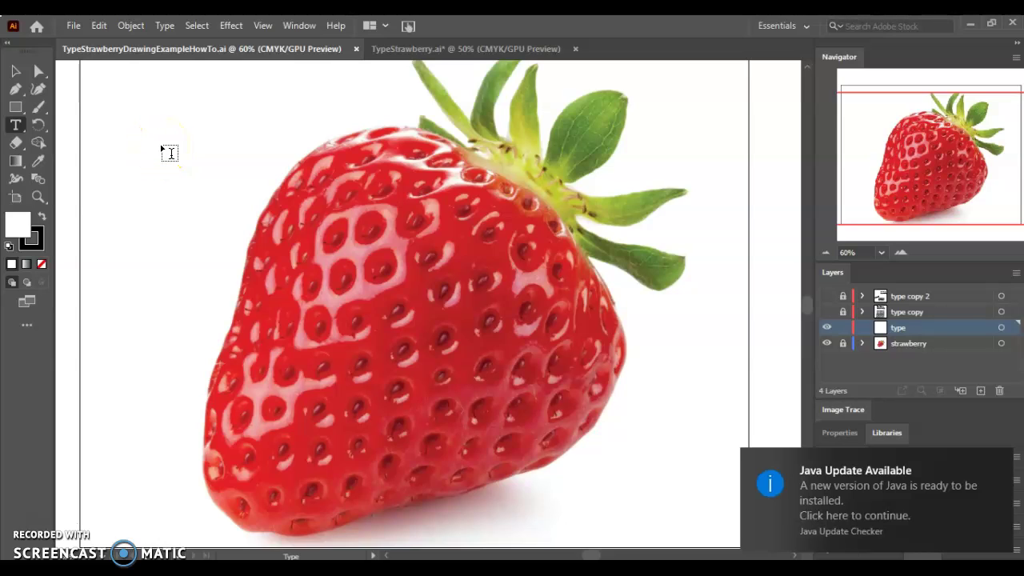
left_click(161, 145)
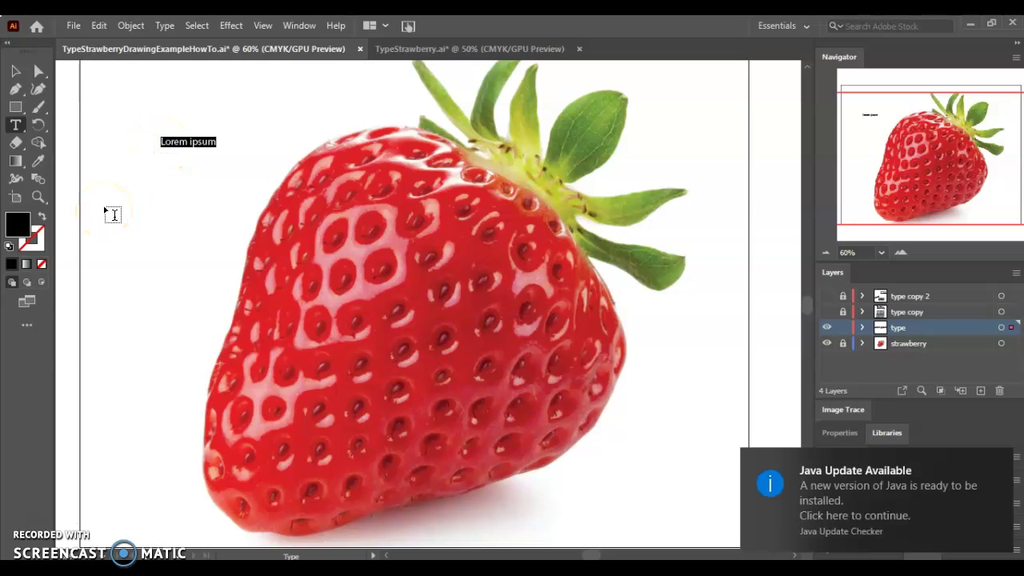
type("strawberry")
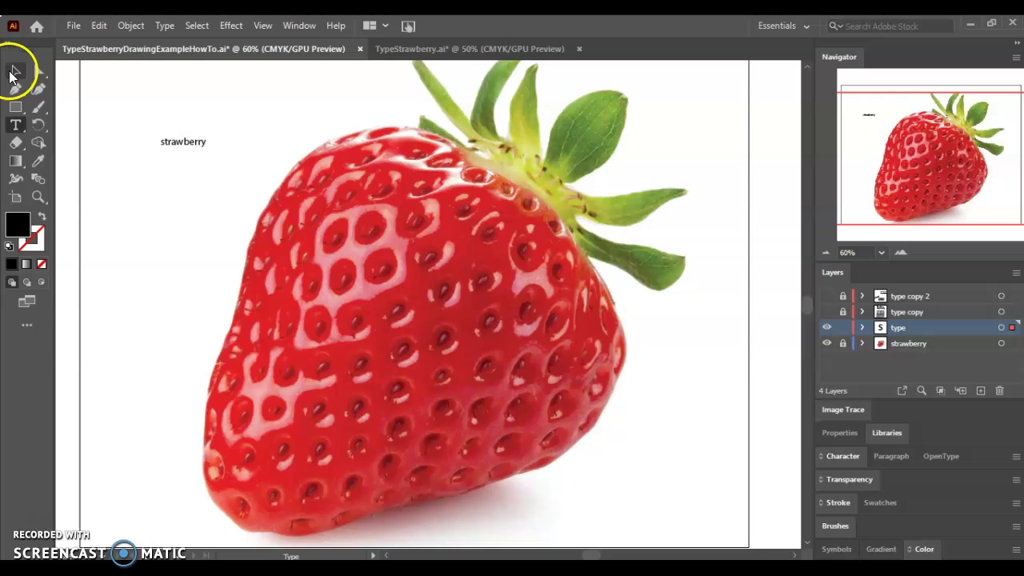
- Enlarge the 'strawberry' text to about 85.46 pt and move it to the artboard's top-left
left_click(16, 70)
left_click_drag(209, 142, 484, 240)
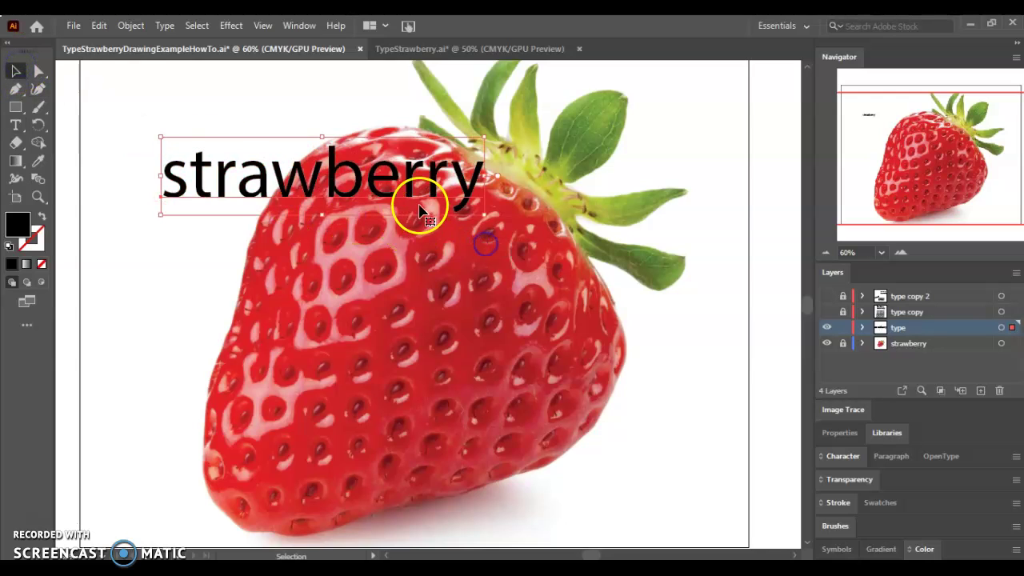
left_click_drag(413, 196, 328, 144)
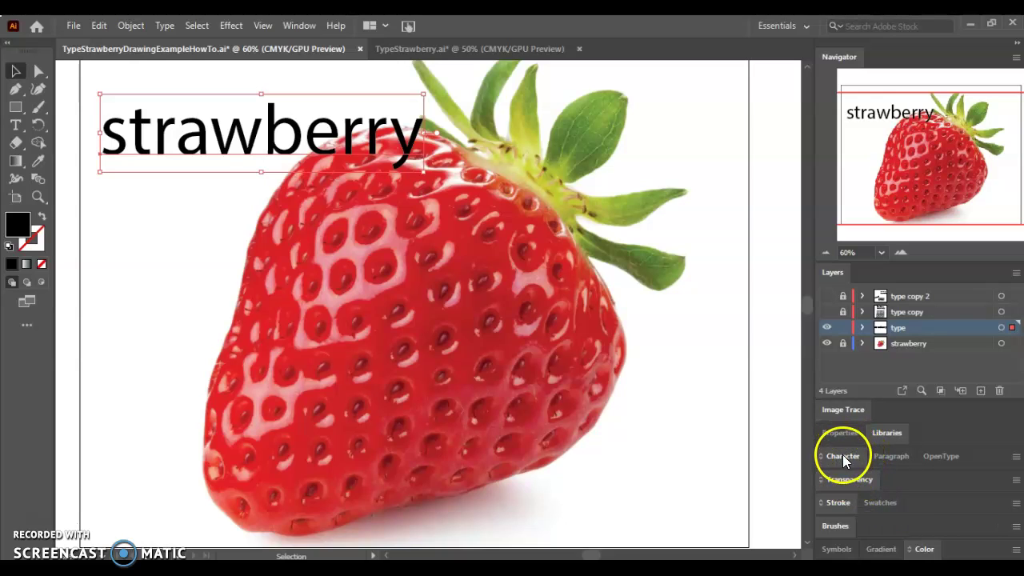
- Bring up Character settings as a floating panel via Window > Type > Character
left_click_drag(842, 454, 551, 152)
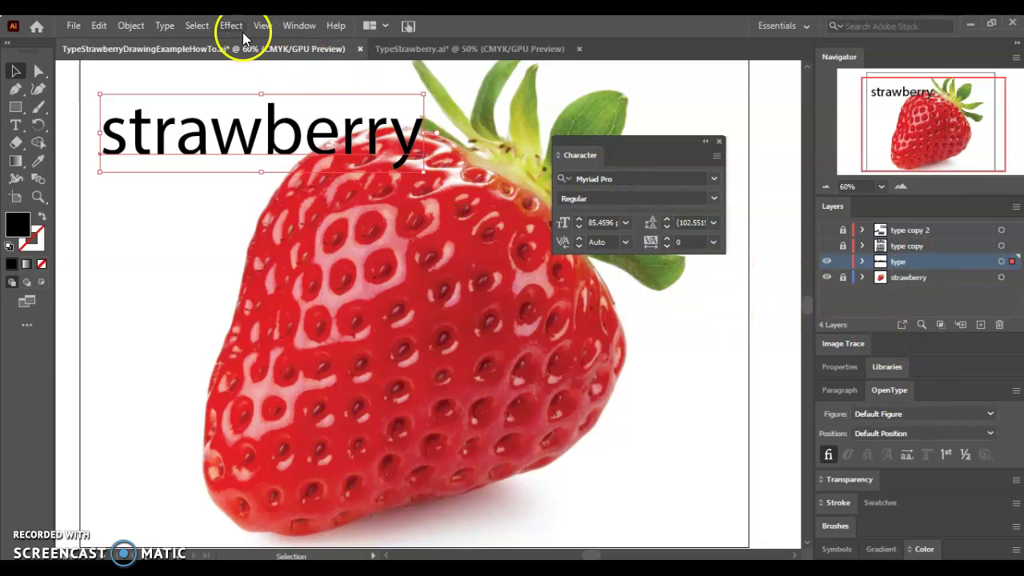
left_click(289, 30)
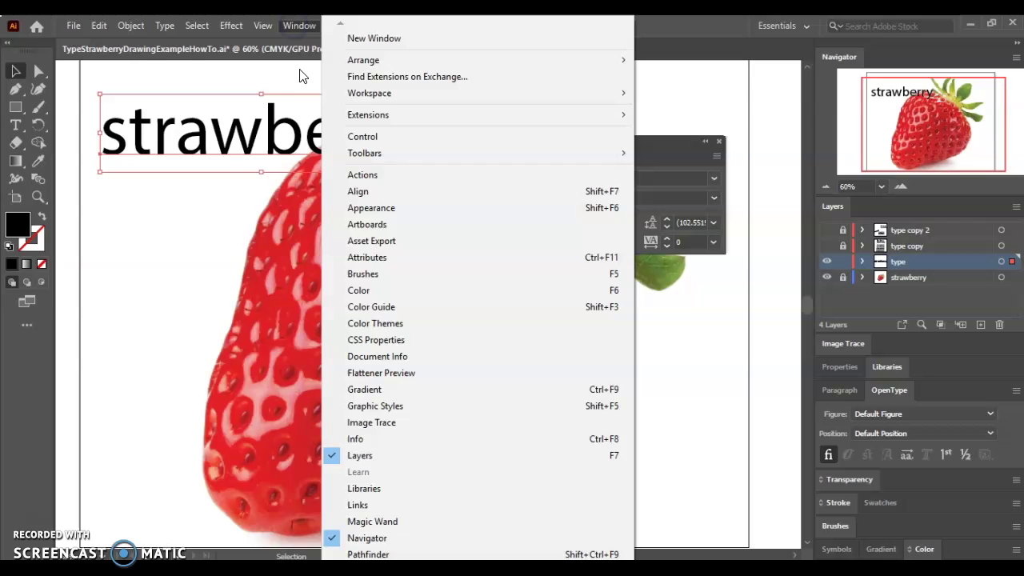
scroll(478, 288, "down", 4)
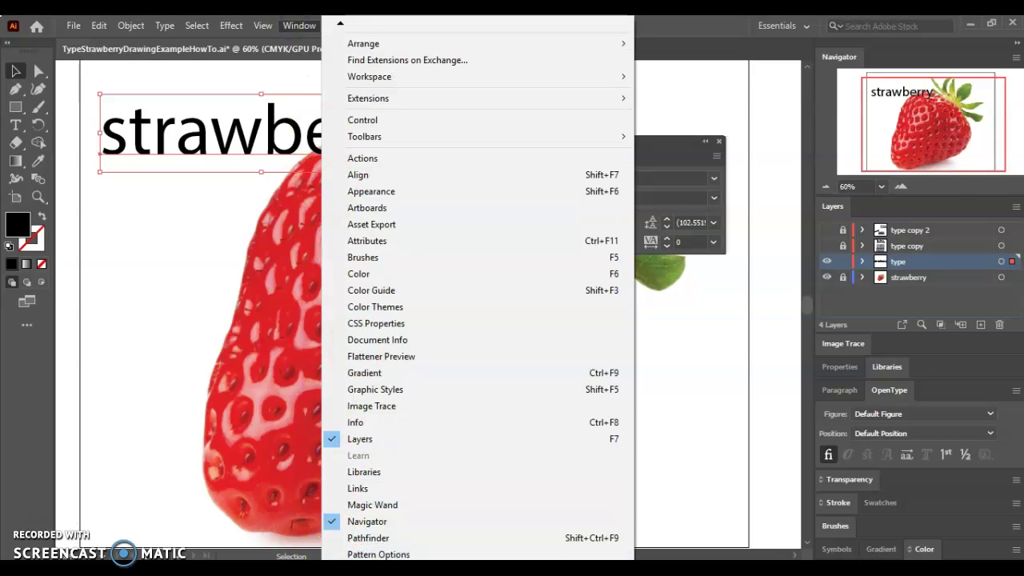
scroll(372, 456, "down", 2)
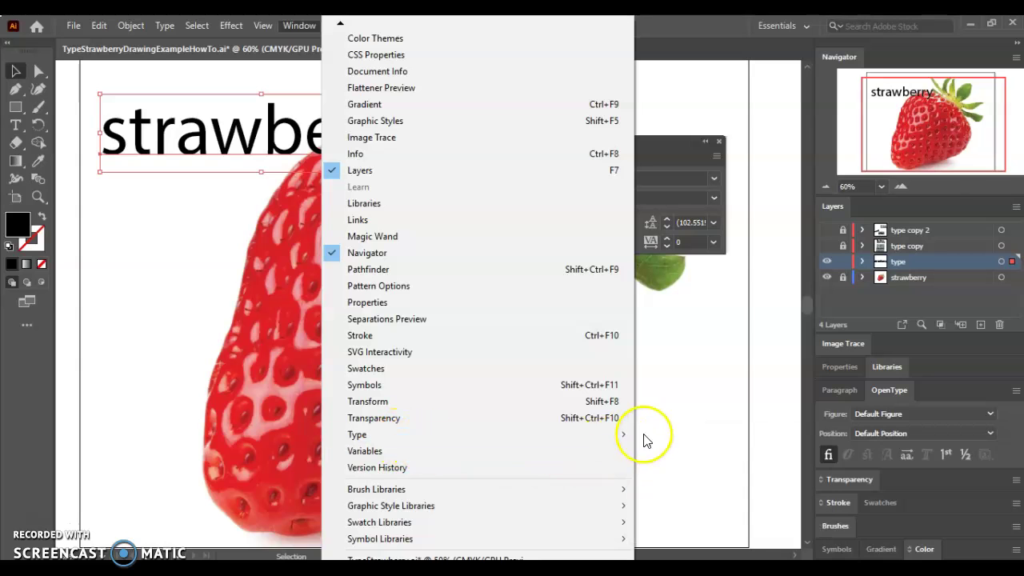
mouse_move(612, 438)
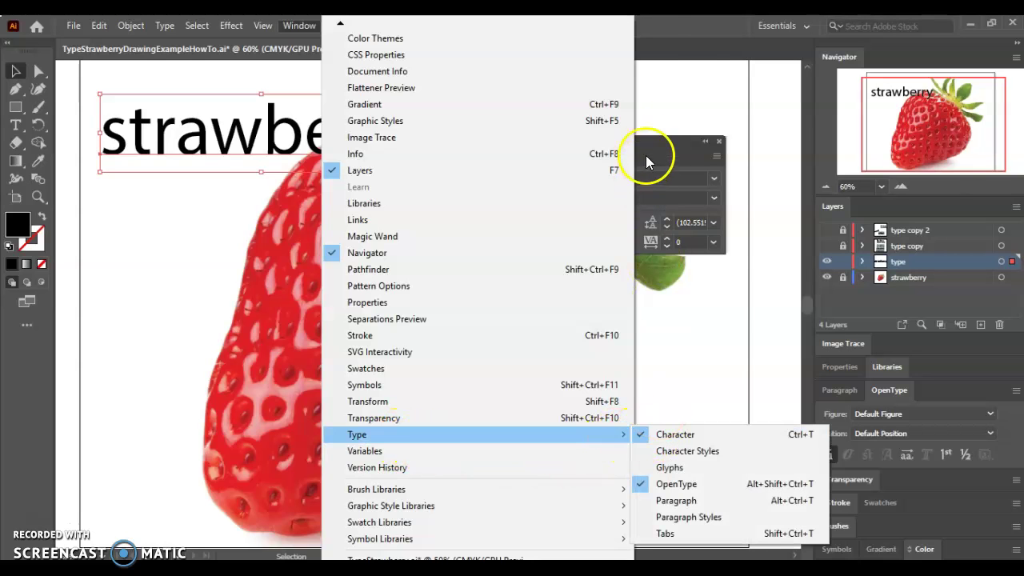
left_click(696, 32)
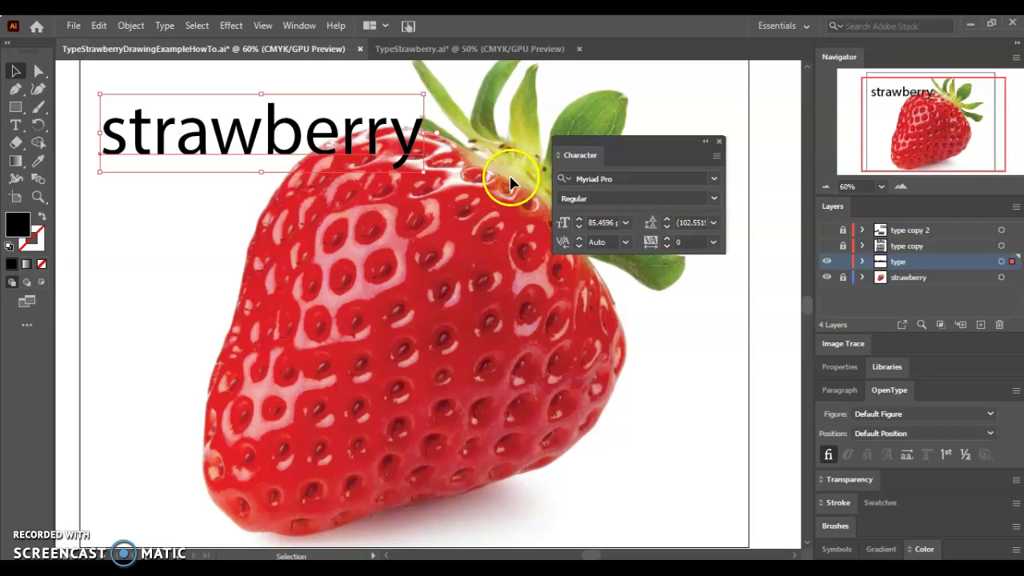
- Browse the font list, trying Algerian, and set the text in Ananda Black
left_click(713, 182)
scroll(632, 376, "down", 3)
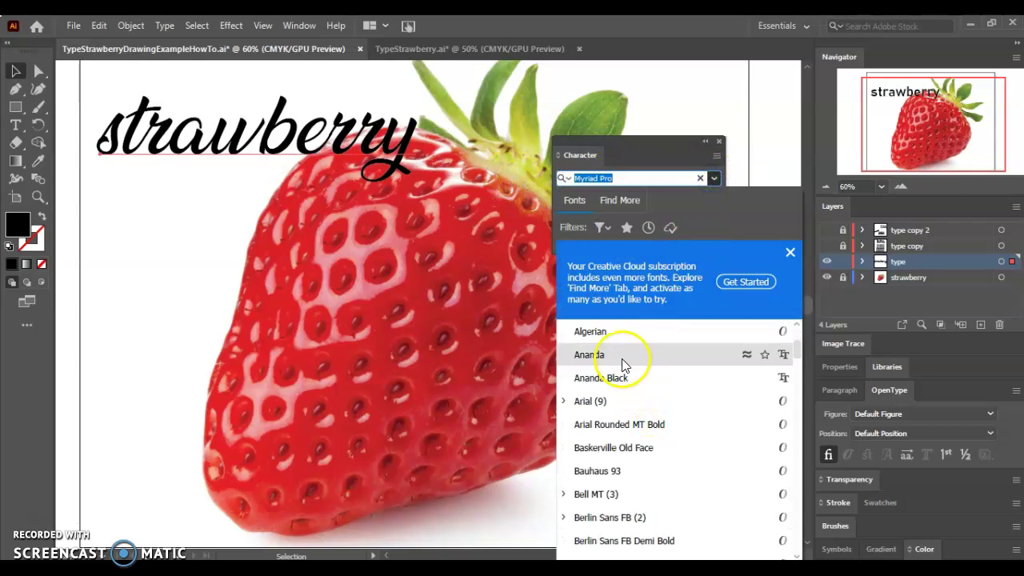
left_click(613, 329)
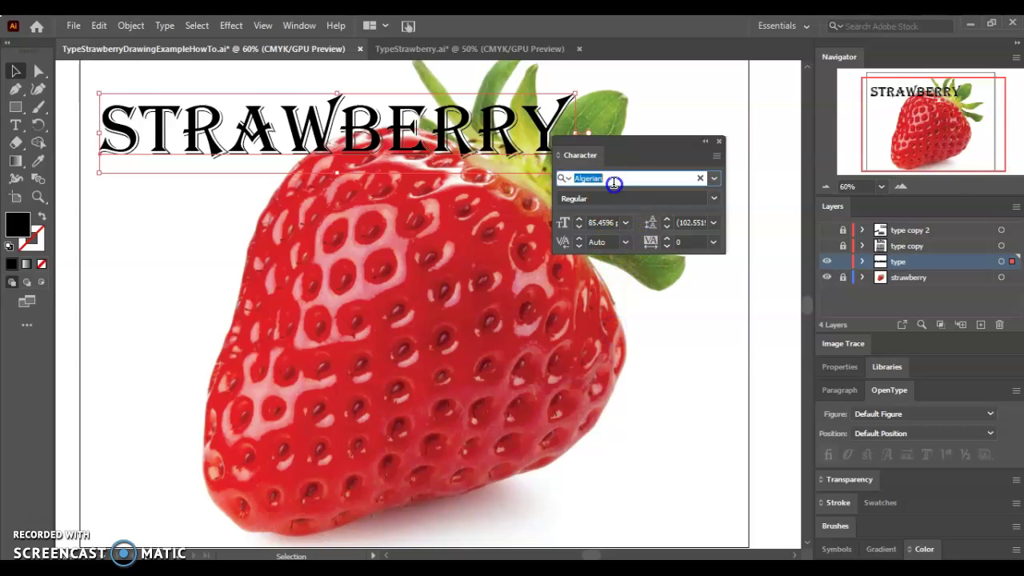
scroll(613, 183, "down", 1)
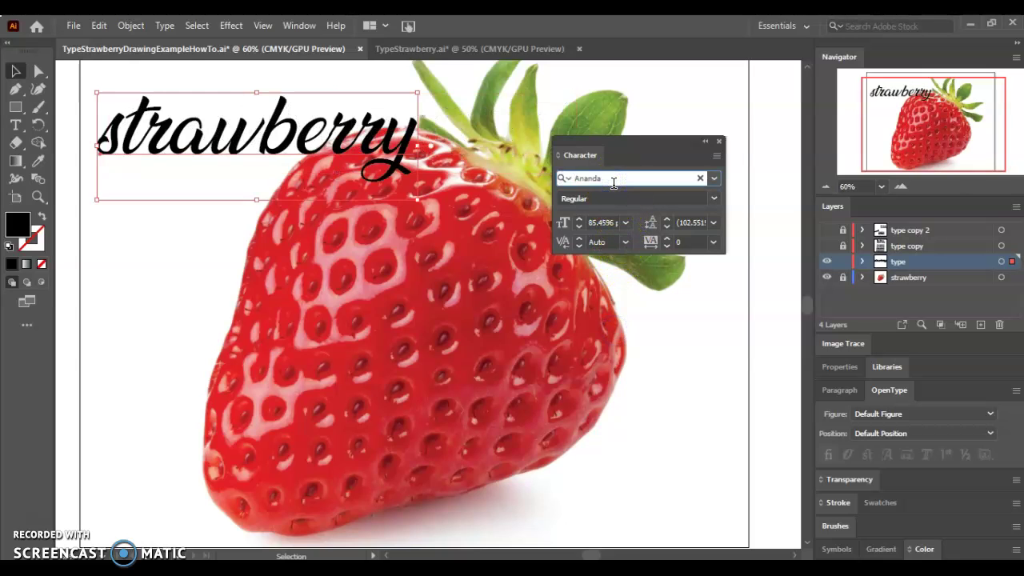
scroll(613, 184, "down", 1)
scroll(614, 184, "down", 4)
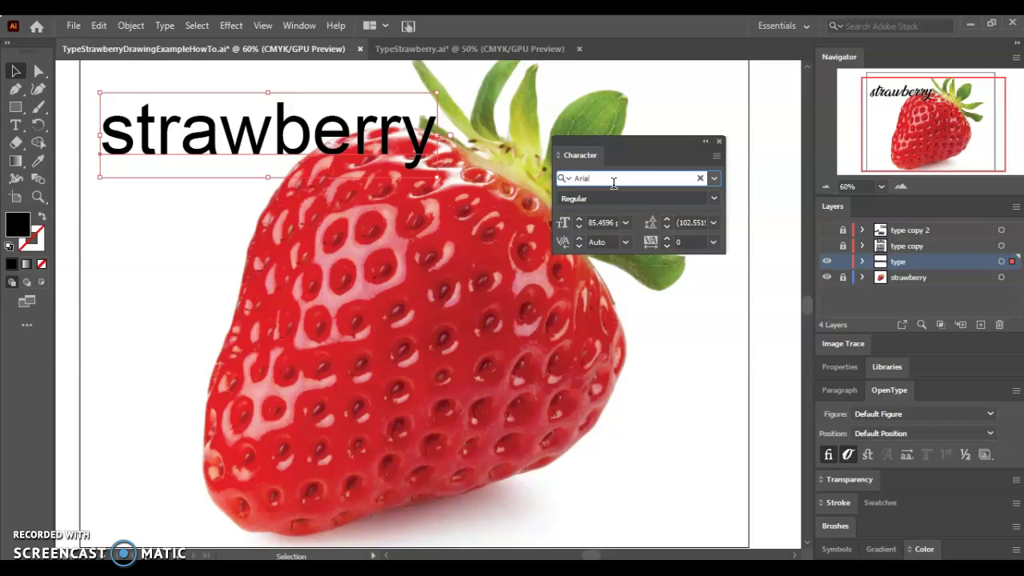
scroll(613, 183, "down", 1)
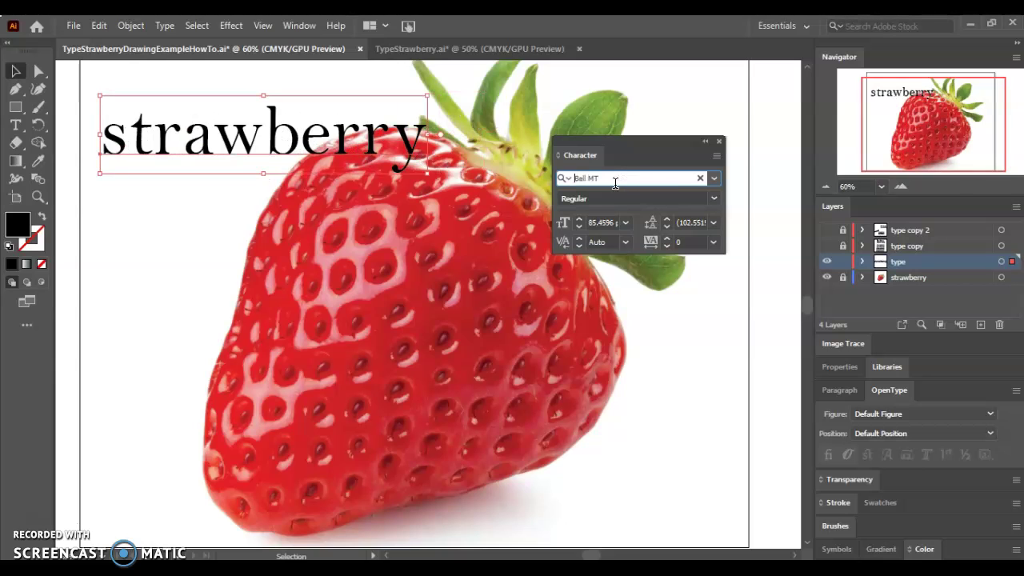
scroll(613, 183, "up", 3)
scroll(613, 183, "up", 2)
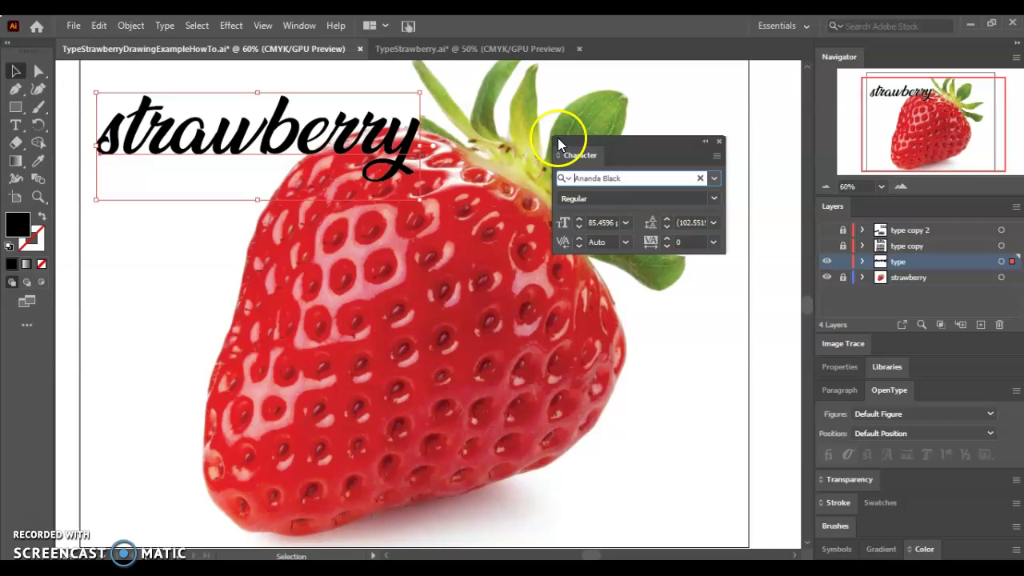
- Dock the Character panel, paste a second 'strawberry', and place one right of the artboard, one top-left
left_click_drag(557, 144, 847, 479)
mouse_move(223, 125)
left_mouse_down()
mouse_move(278, 124)
mouse_move(220, 119)
left_mouse_up()
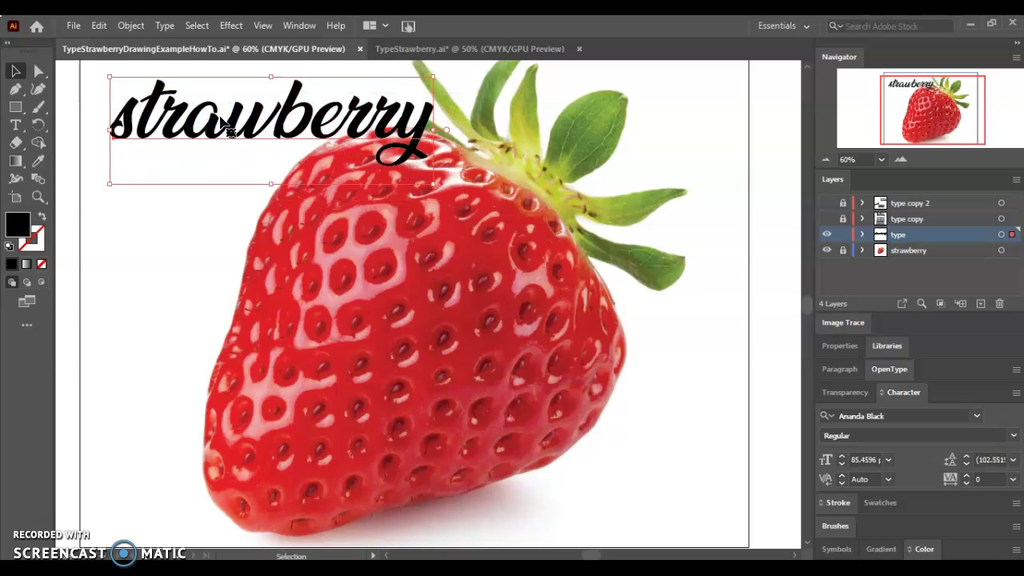
key("ctrl+v")
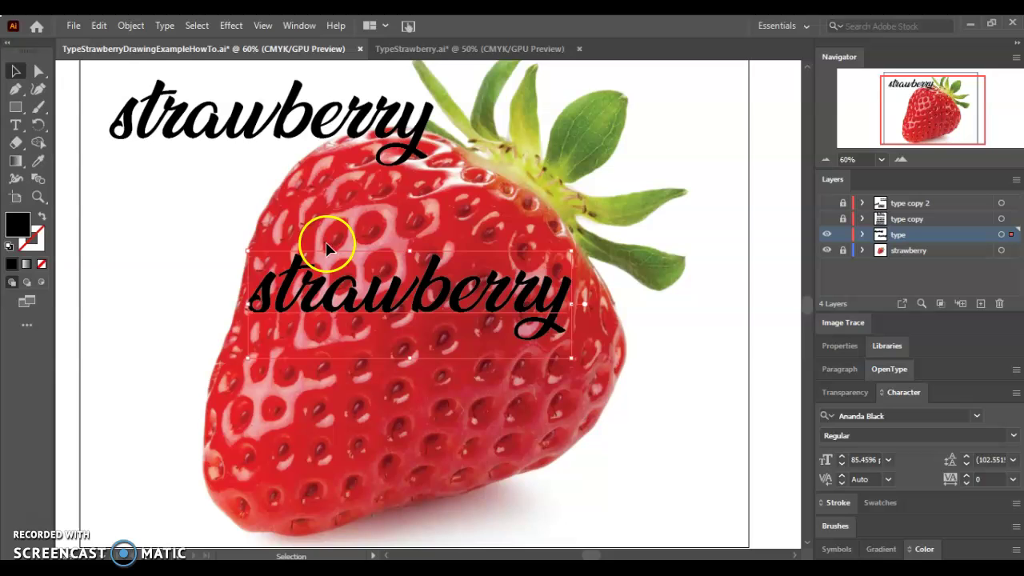
left_click_drag(328, 302, 176, 209)
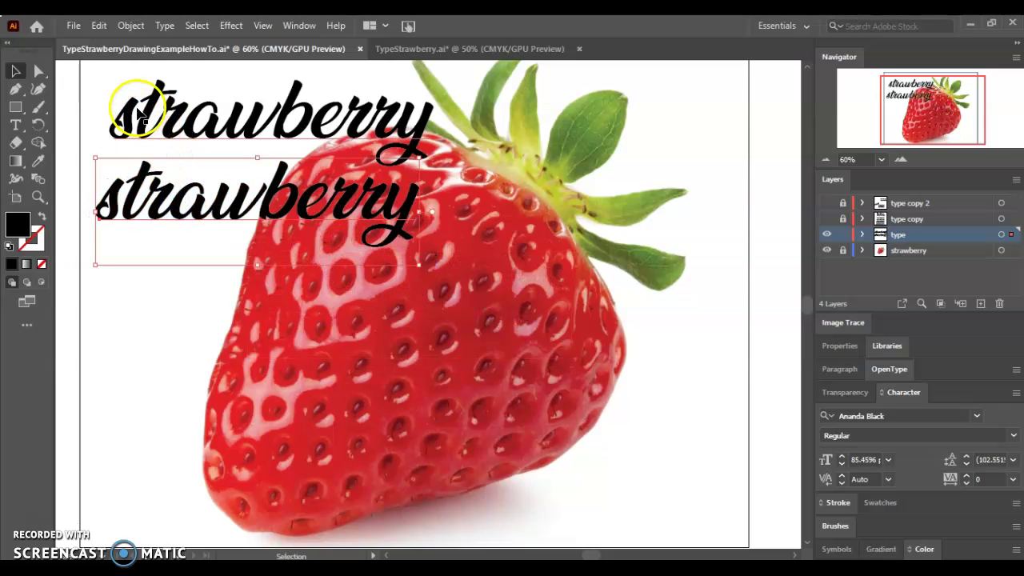
left_click_drag(125, 112, 694, 106)
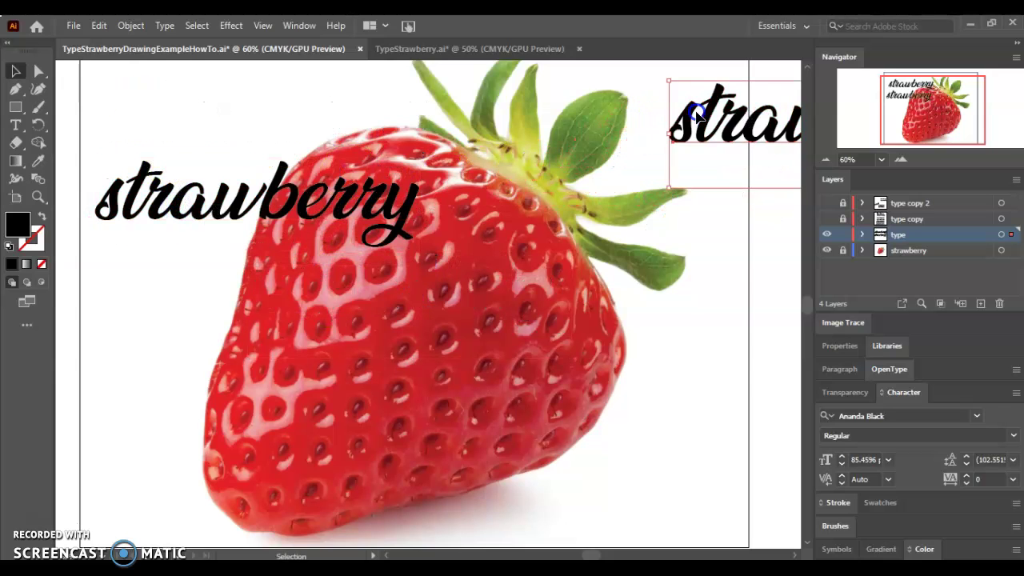
left_click_drag(331, 205, 336, 120)
left_click_drag(227, 109, 228, 114)
- Convert the top-left 'strawberry' text to outlines and ungroup the letters
right_click(229, 116)
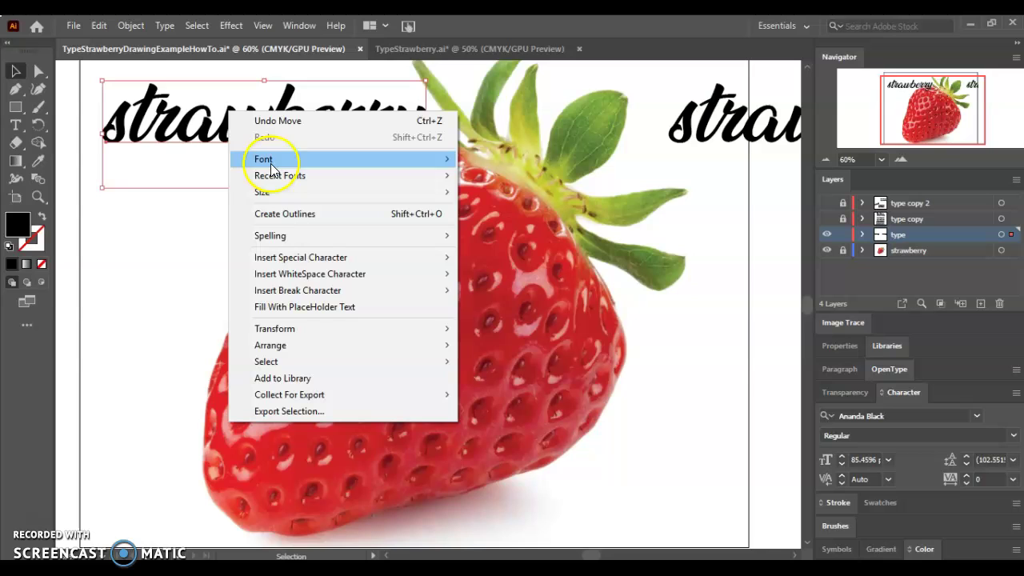
left_click(287, 214)
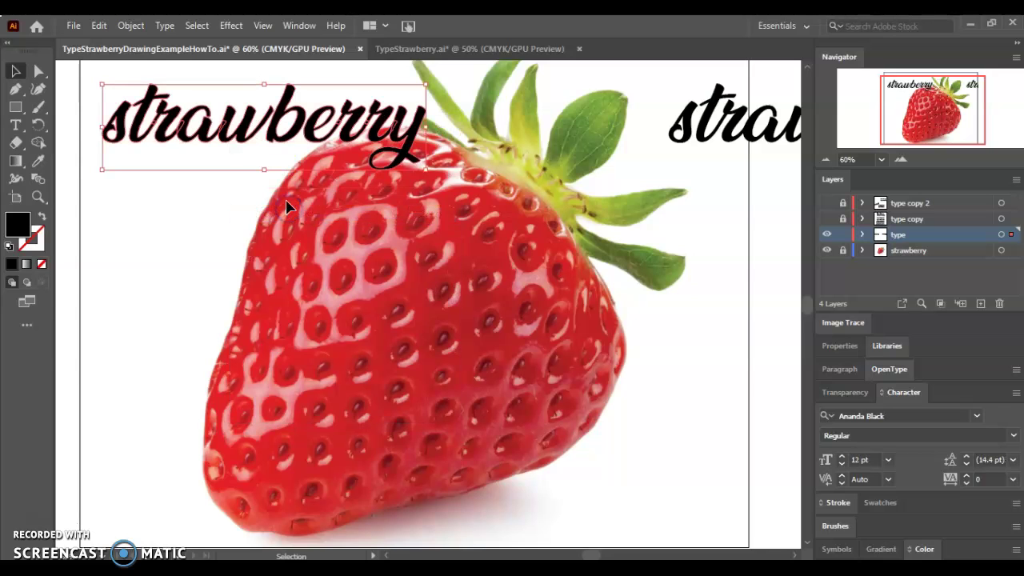
right_click(252, 113)
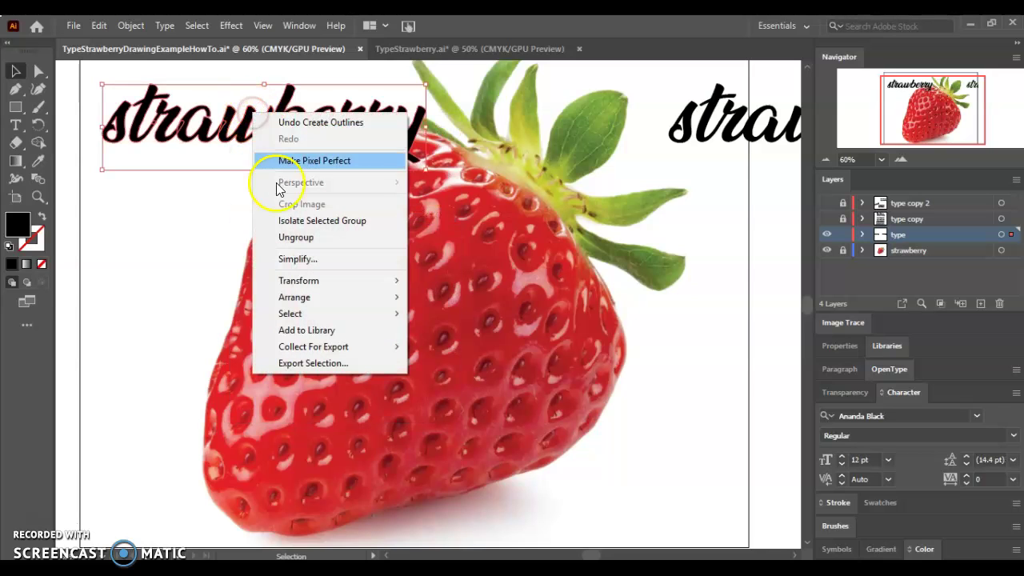
left_click(297, 236)
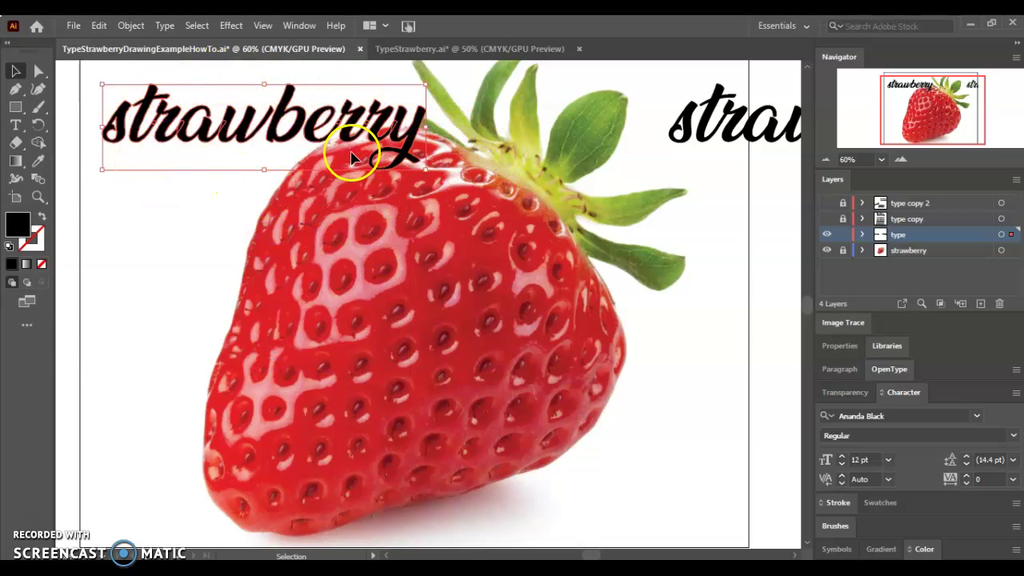
key("a")
key("v")
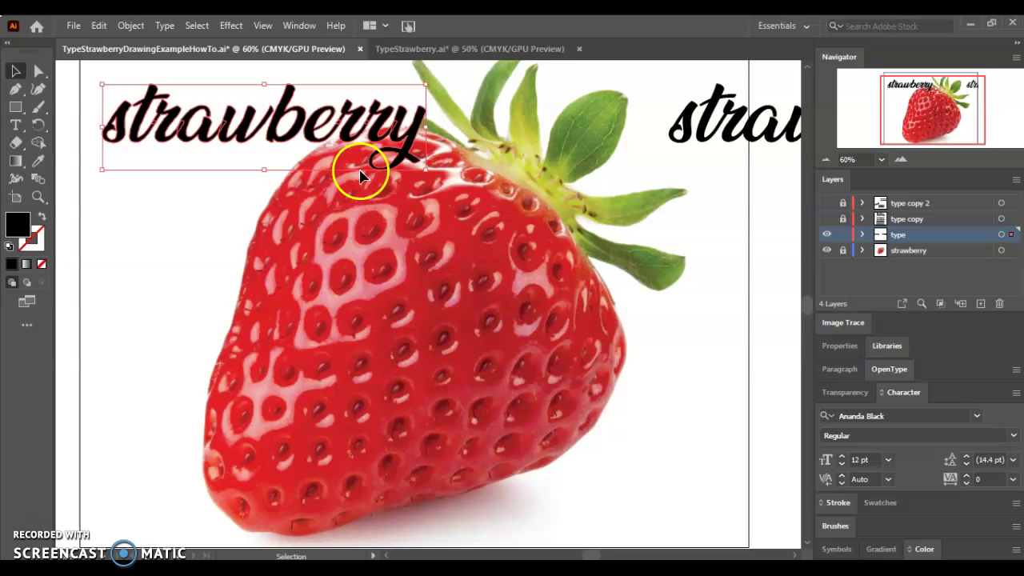
- Duplicate the word and arrange three copies stacked down the artboard's left side
left_click_drag(362, 174, 395, 262)
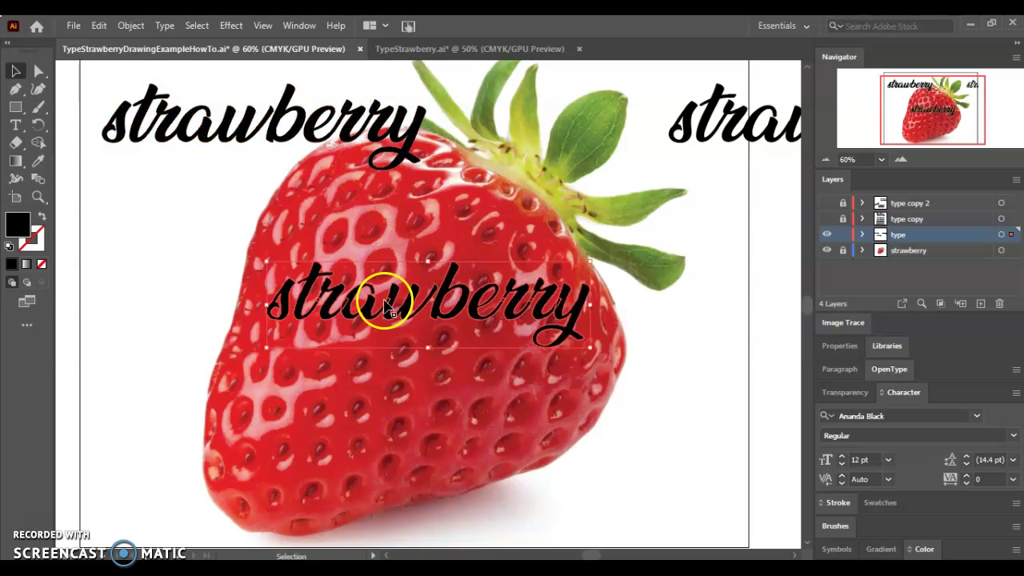
left_click_drag(384, 296, 149, 307)
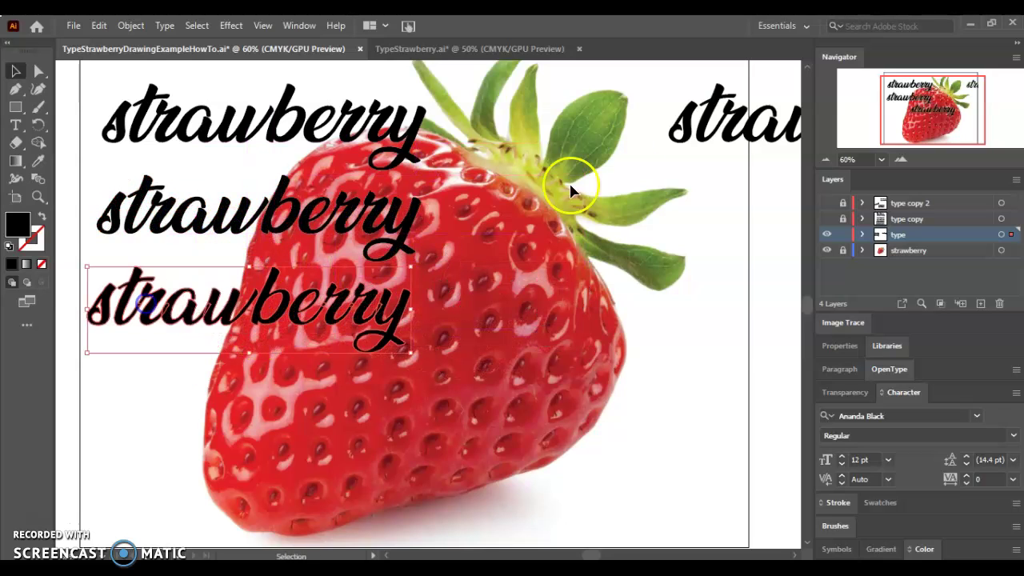
left_click(826, 159)
left_click_drag(206, 164, 436, 353)
left_click_drag(412, 308, 402, 258)
left_click(590, 238)
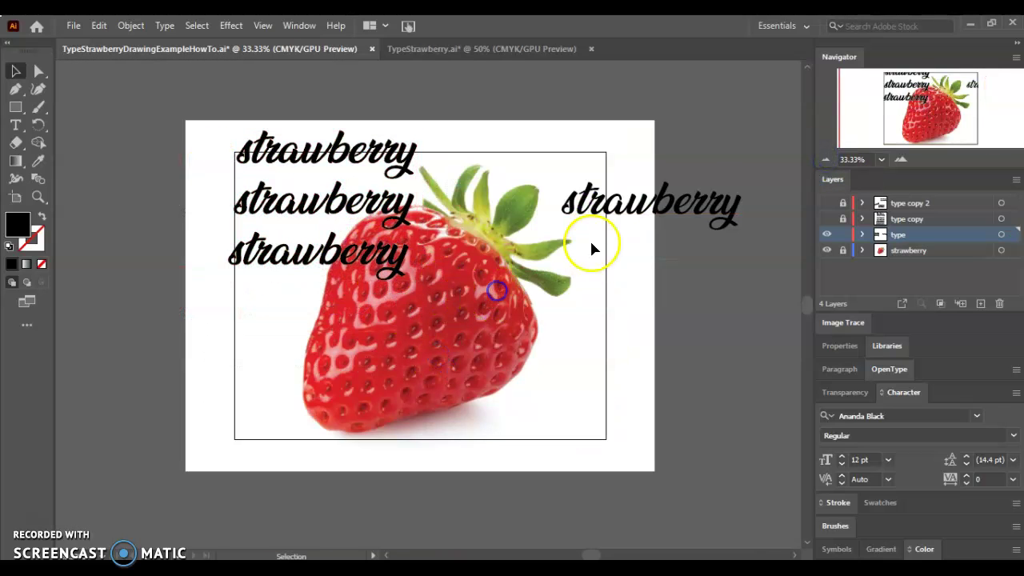
- Move the second word's s, t and r down to the berry's bottom edge
left_click(902, 160)
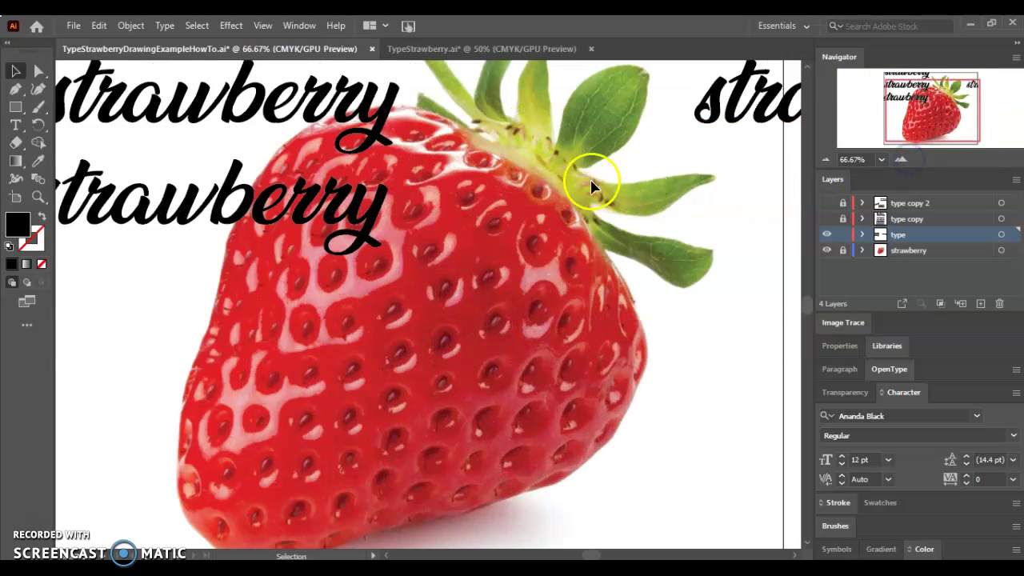
scroll(560, 177, "down", 2)
left_click(918, 107)
left_click(922, 111)
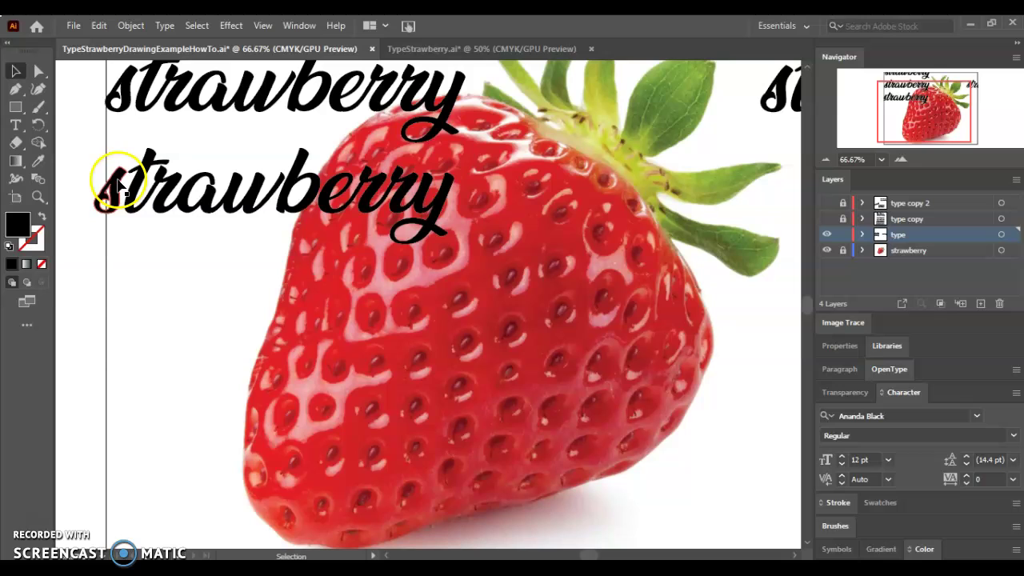
left_click_drag(118, 183, 356, 519)
scroll(357, 503, "down", 1)
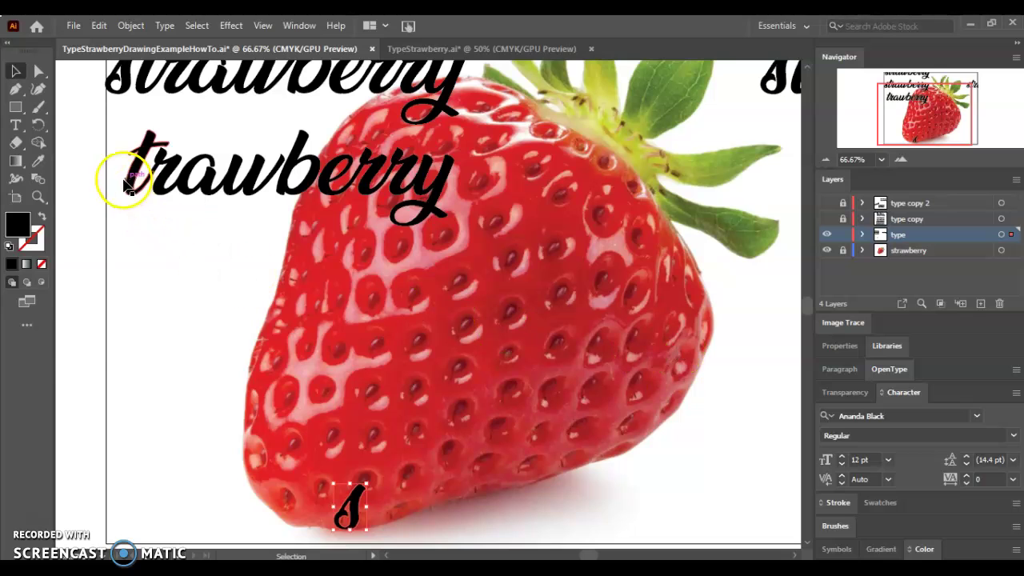
left_click_drag(126, 184, 356, 517)
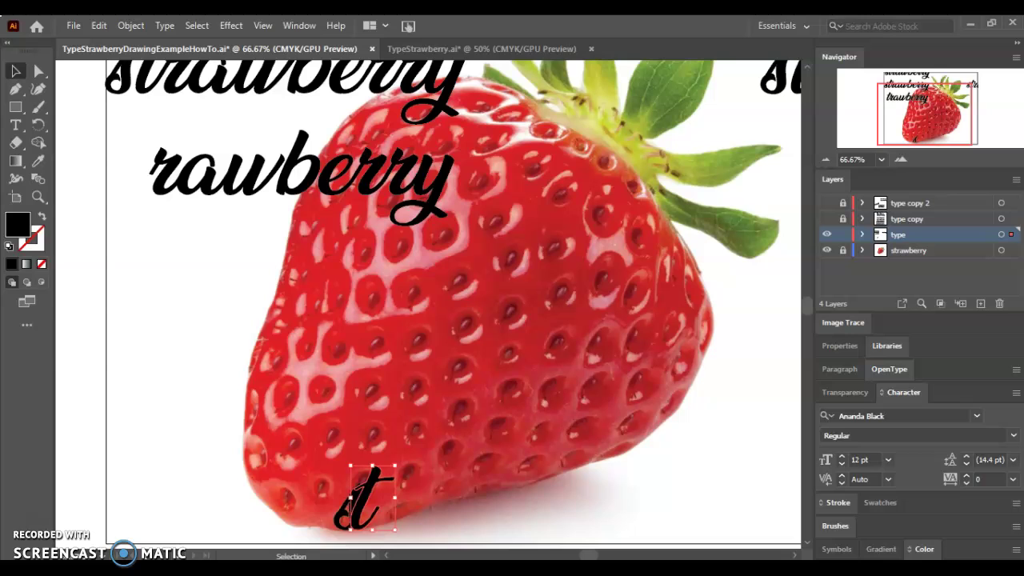
left_click_drag(160, 196, 371, 524)
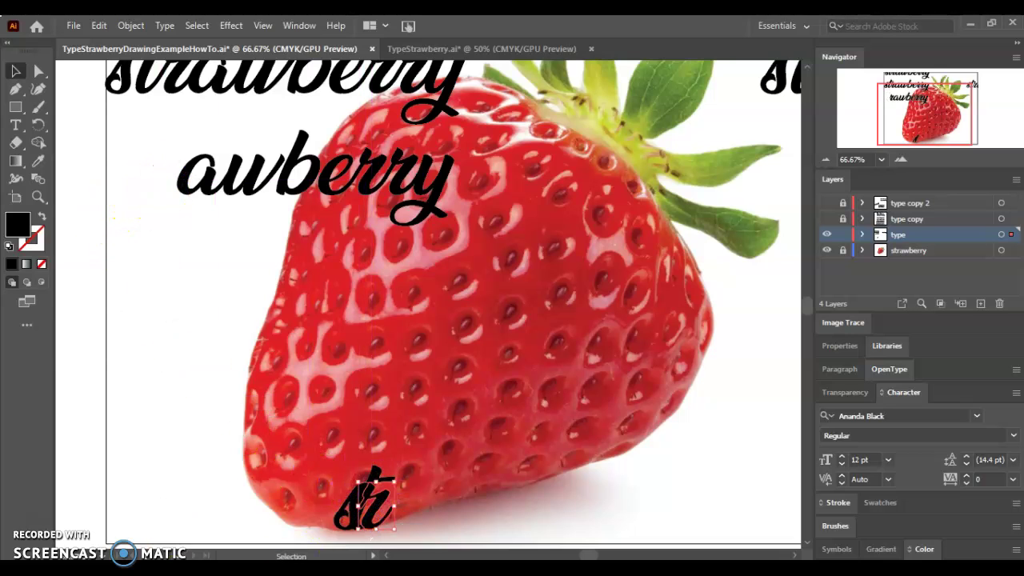
left_click(255, 487)
- Move the a and w to the berry's bottom, tilting each to follow its edge
left_click_drag(181, 178, 386, 497)
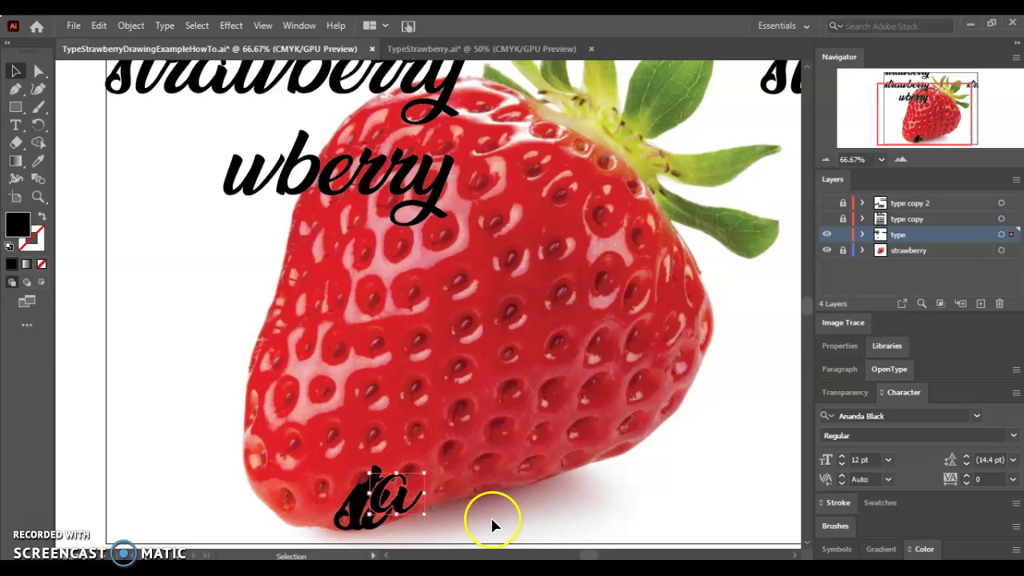
left_click_drag(427, 463, 411, 457)
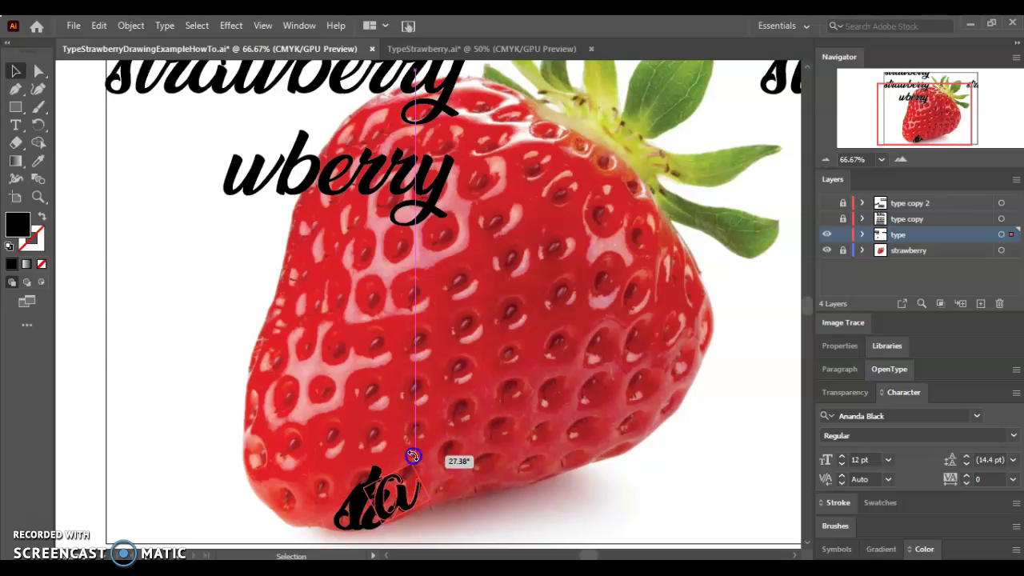
left_click(542, 519)
left_click(415, 516)
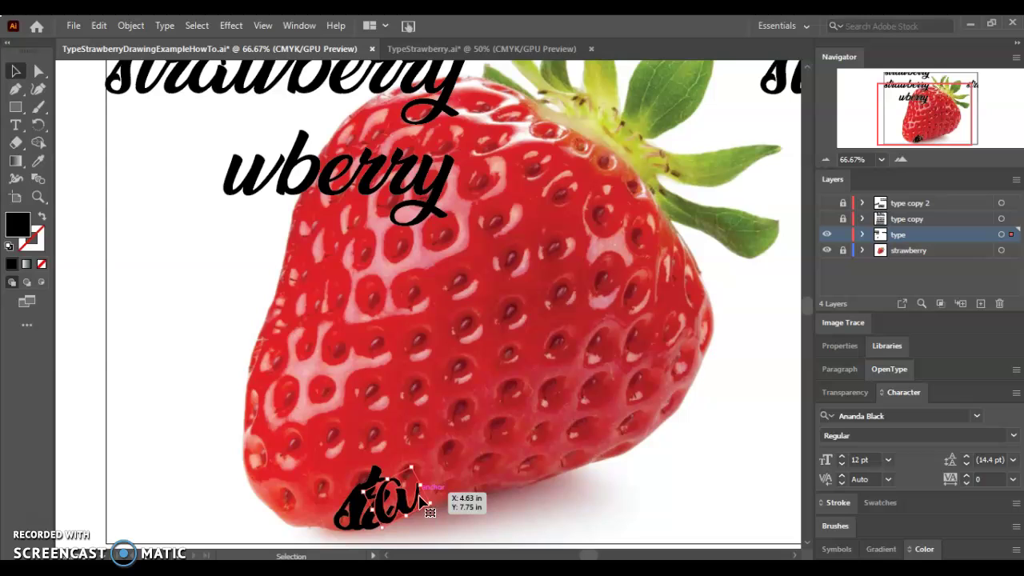
left_click(463, 514)
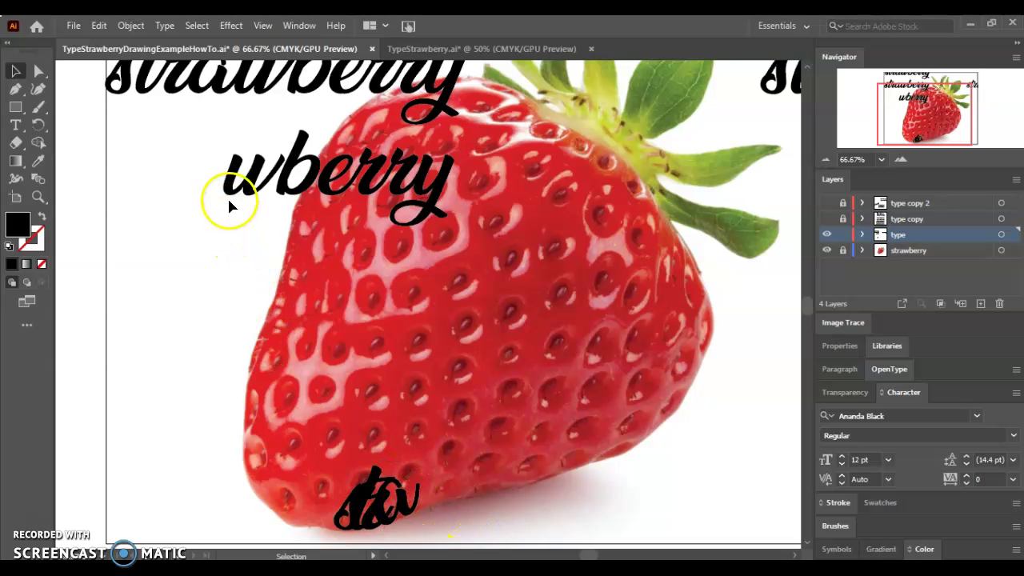
left_click_drag(229, 206, 416, 510)
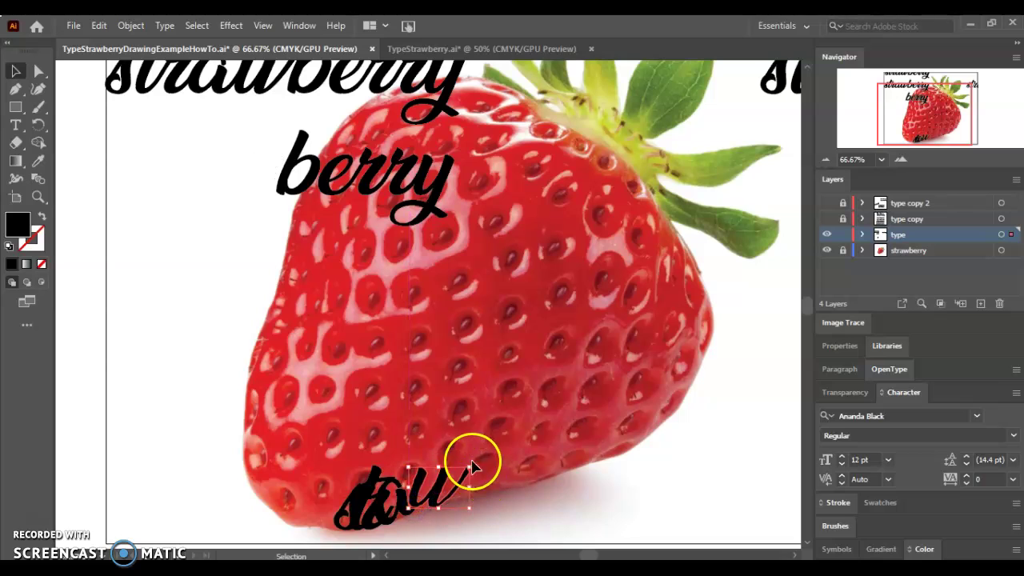
left_click_drag(465, 458, 461, 451)
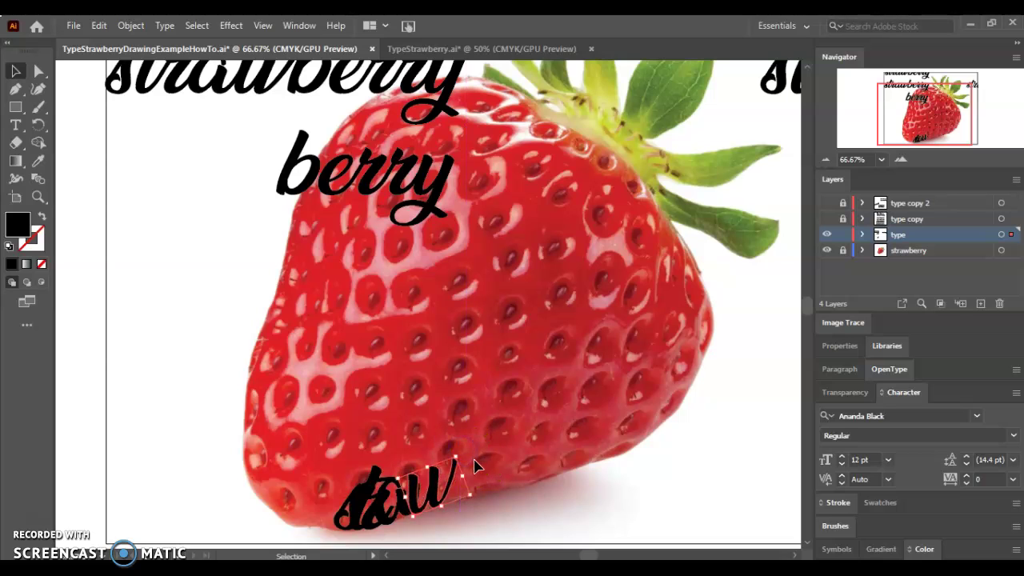
- Hide the type layer, show type copy 2, and slide its curved text along the path
left_click(545, 465)
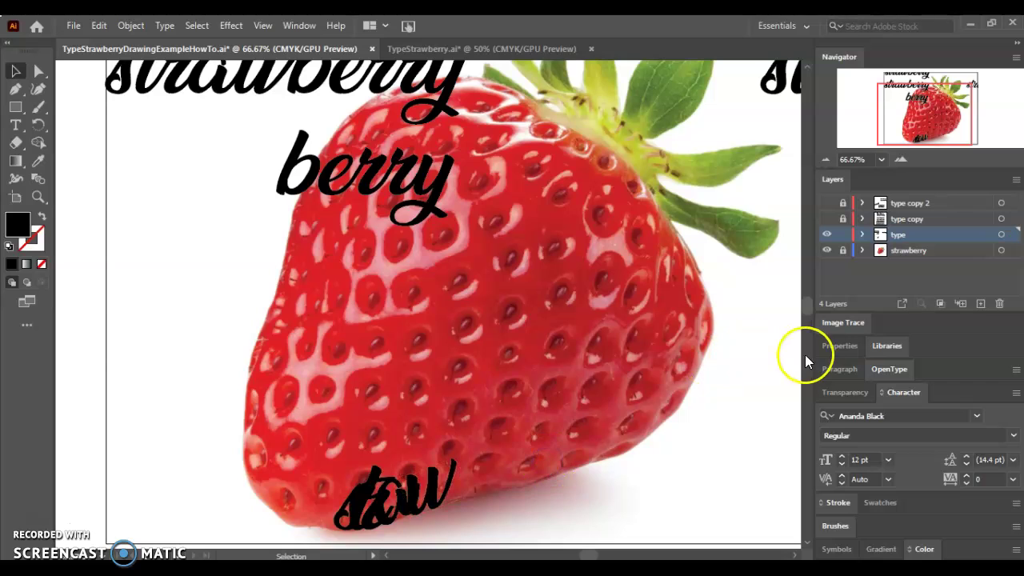
left_click(843, 236)
left_click(826, 233)
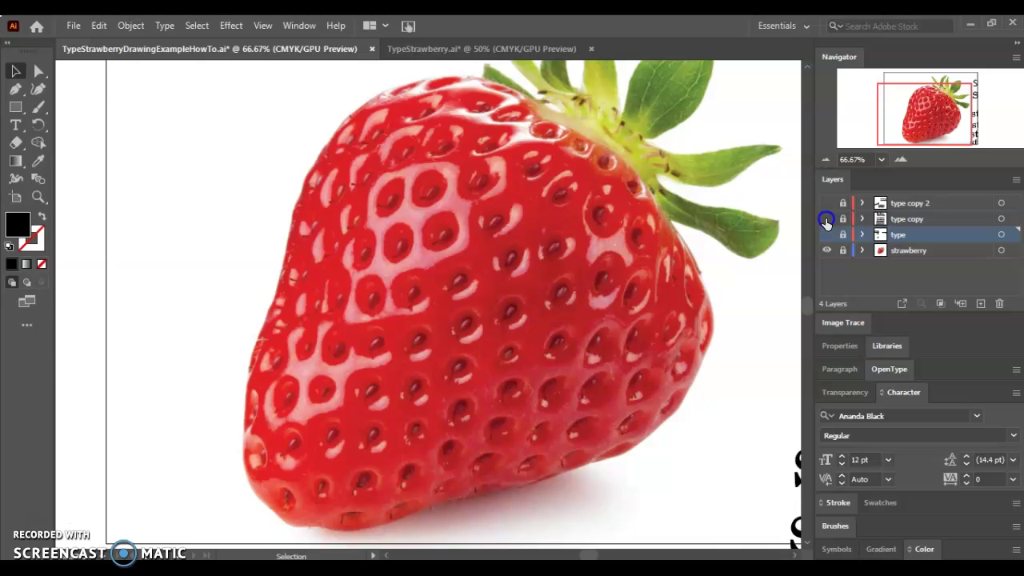
left_click(826, 203)
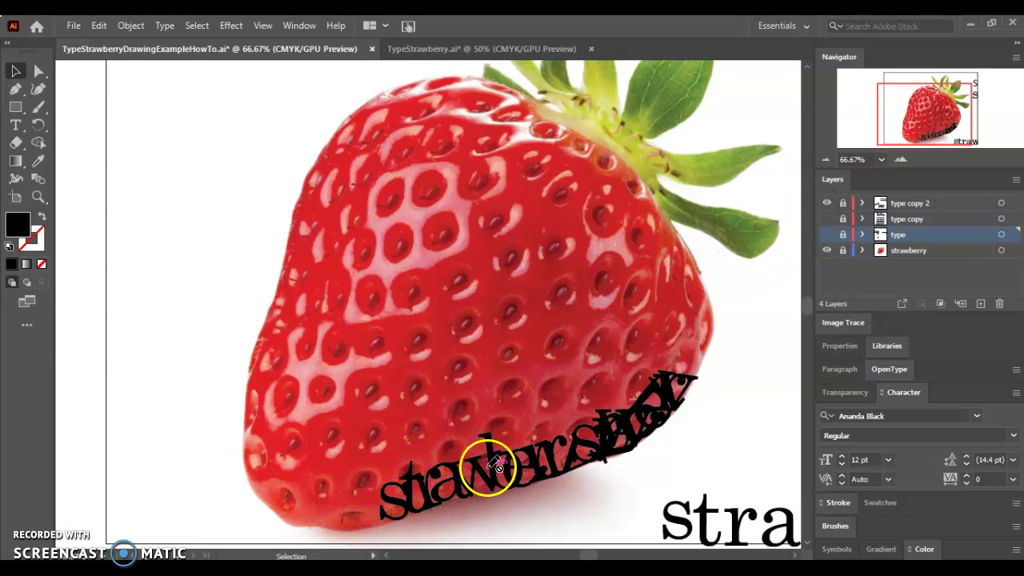
left_click_drag(503, 466, 368, 492)
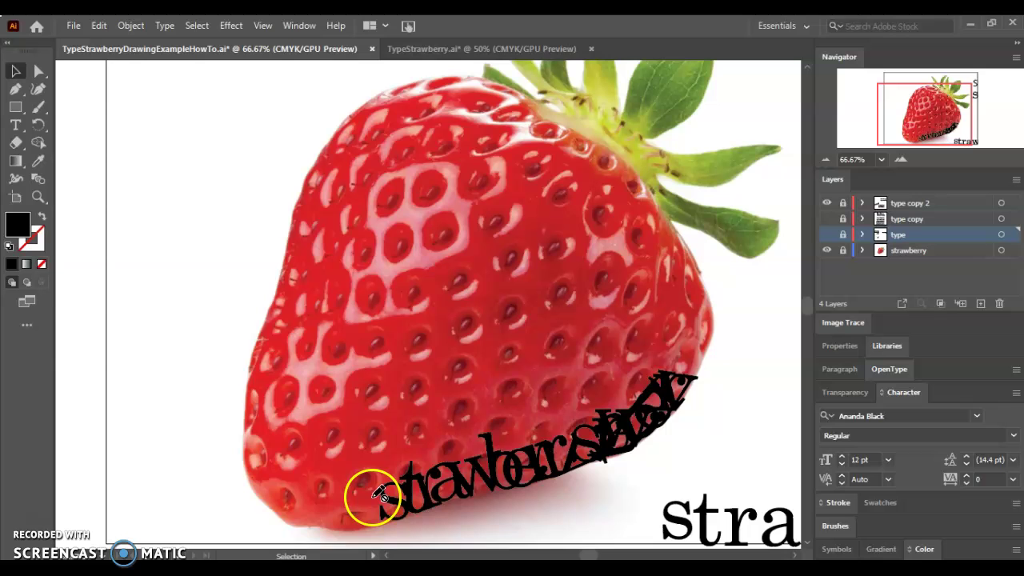
- Reshape the curved text's top-right end, then hide type copy 2 and show the type layer
left_click(900, 159)
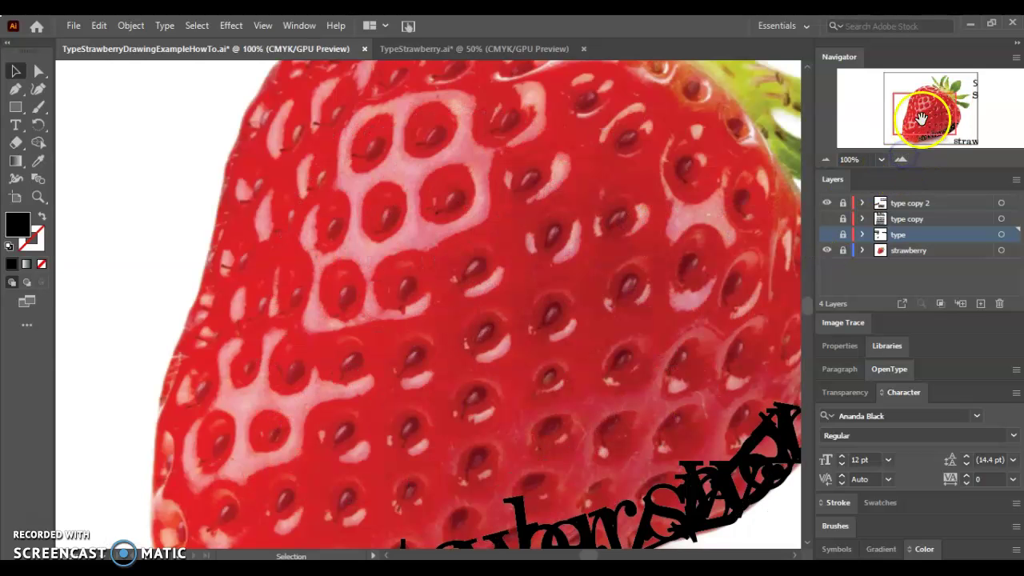
scroll(480, 304, "down", 3)
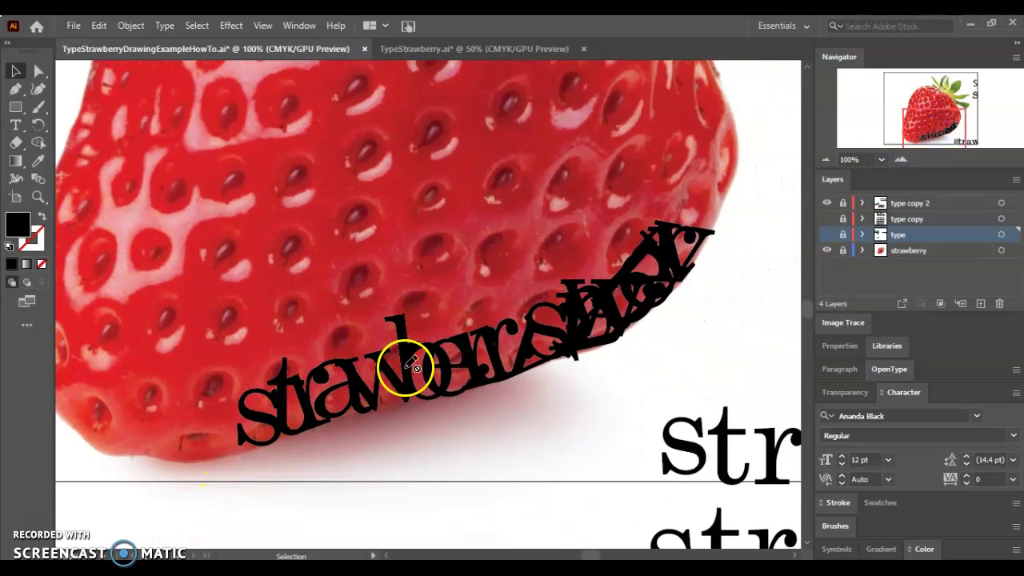
mouse_move(456, 373)
left_mouse_down()
mouse_move(588, 325)
mouse_move(677, 227)
mouse_move(629, 289)
mouse_move(554, 349)
mouse_move(531, 361)
mouse_move(580, 328)
mouse_move(676, 230)
mouse_move(604, 304)
mouse_move(514, 370)
mouse_move(604, 307)
mouse_move(676, 222)
mouse_move(580, 262)
mouse_move(516, 332)
mouse_move(557, 376)
mouse_move(657, 330)
mouse_move(707, 226)
mouse_move(653, 218)
mouse_move(559, 345)
mouse_move(595, 376)
left_mouse_up()
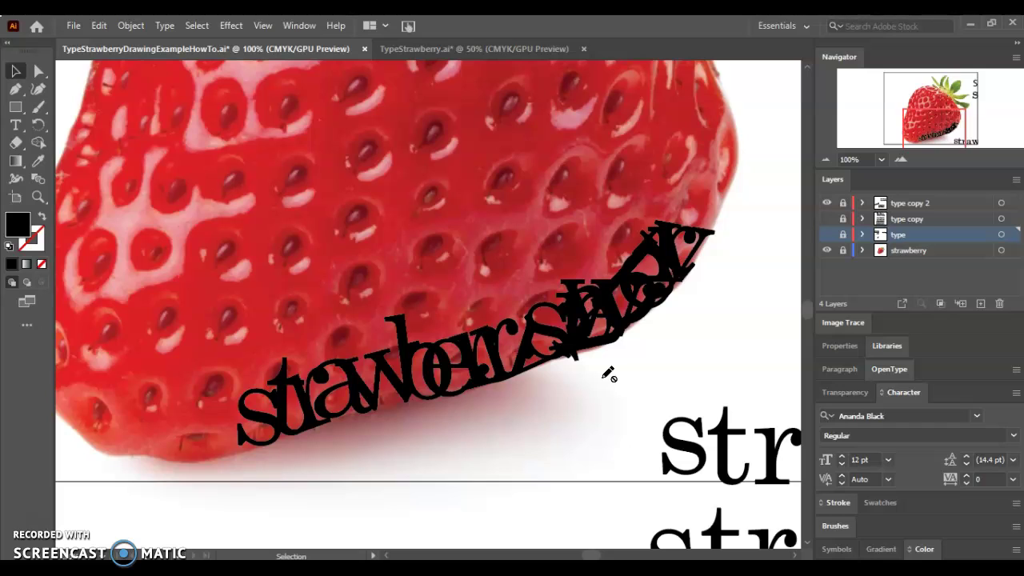
left_click(826, 203)
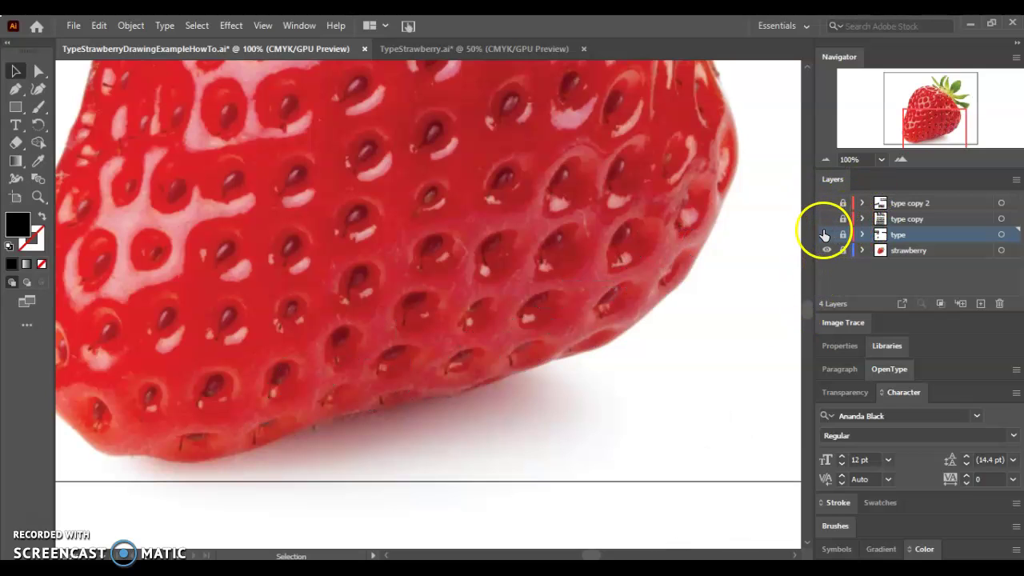
left_click(828, 235)
left_click_drag(950, 141, 928, 143)
- Drag the letters of 'berry' (e, r, r, y) down onto the lettering at the berry's base
left_click(828, 159)
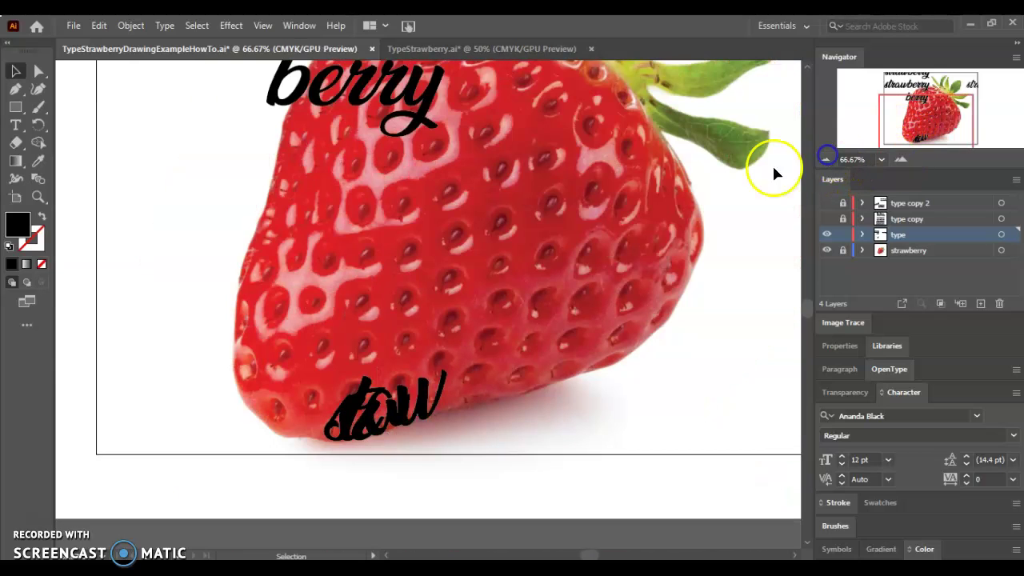
left_click_drag(279, 92, 442, 396)
left_click_drag(318, 102, 456, 410)
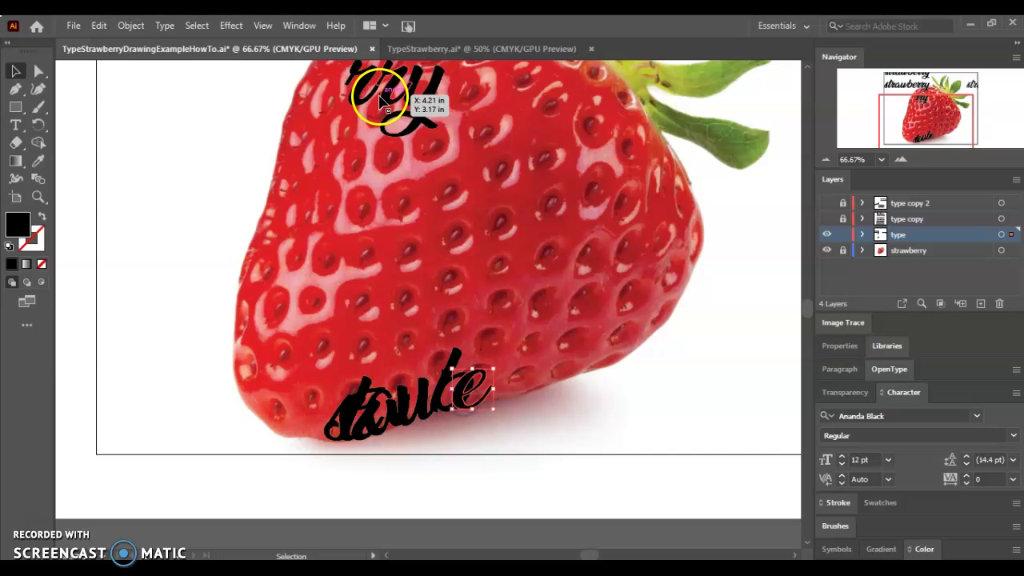
left_click_drag(354, 91, 494, 396)
left_click_drag(398, 90, 599, 361)
left_click(520, 469)
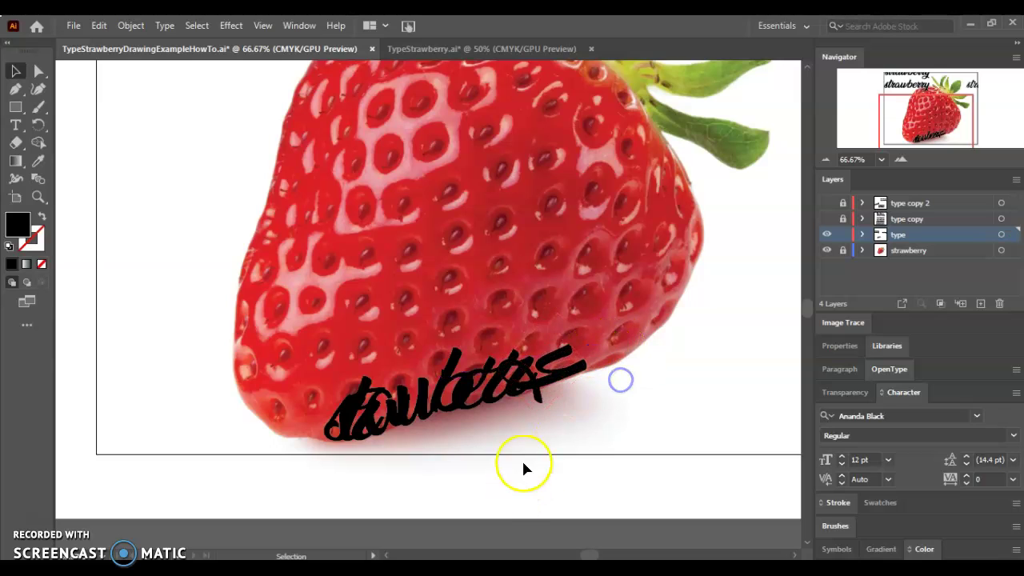
left_click_drag(525, 382, 538, 412)
left_click(538, 452)
- Zoom to 150% and shift the black lettering up-left so it overlaps more densely
left_click(900, 159)
left_click(900, 160)
left_click_drag(925, 128, 928, 136)
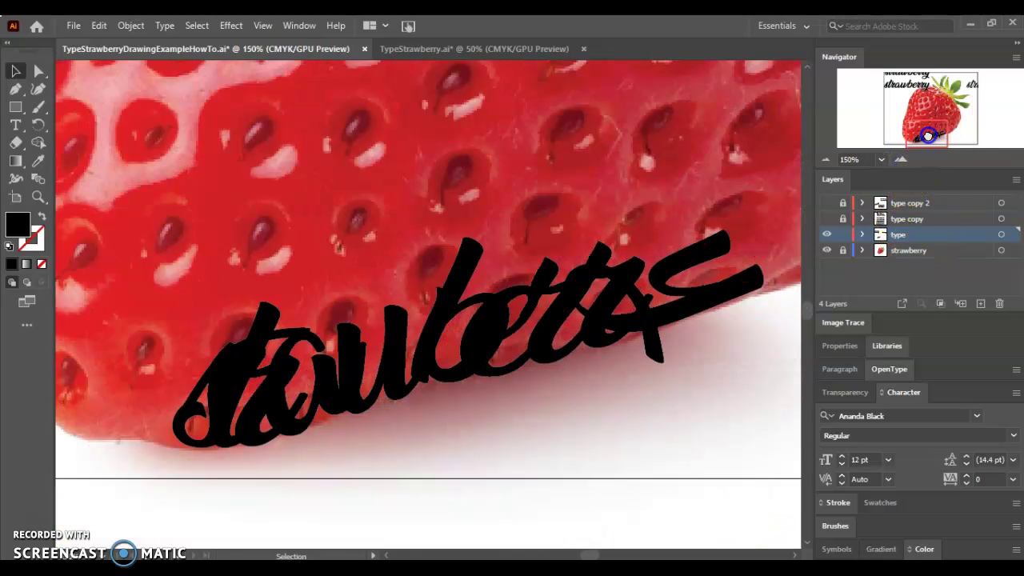
left_click(716, 377)
left_click_drag(725, 382, 685, 347)
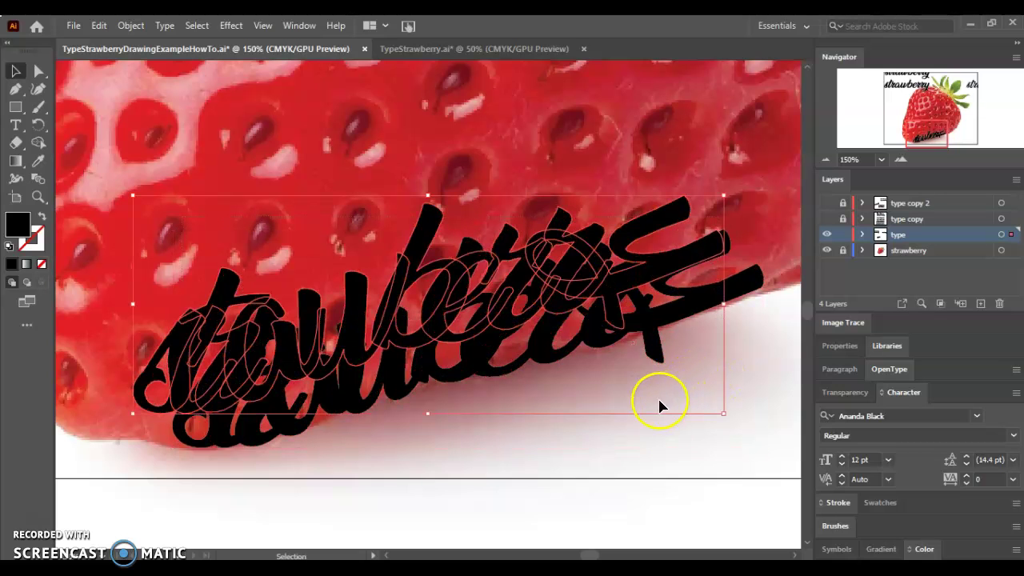
left_click_drag(571, 277, 457, 236)
left_click(488, 506)
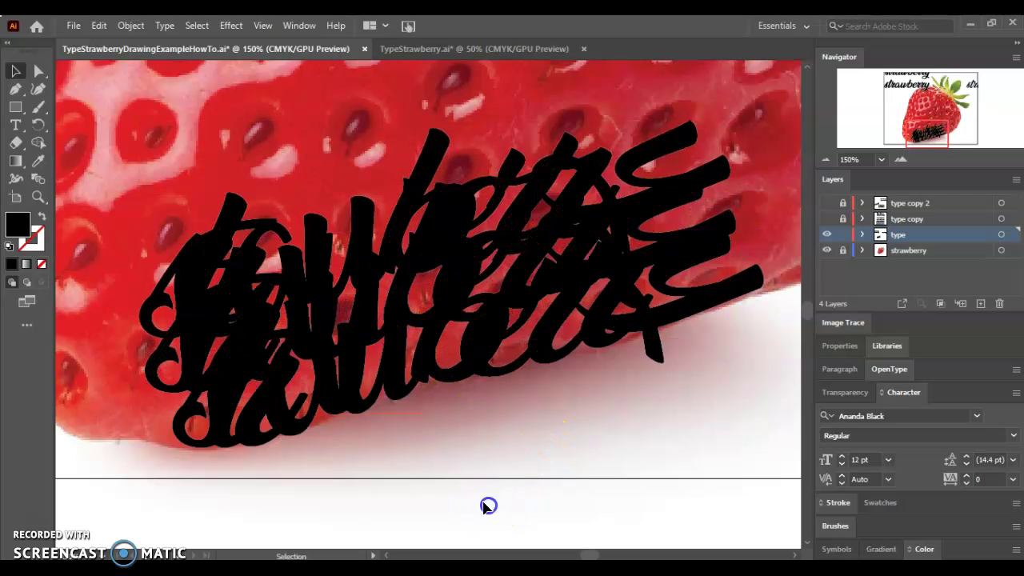
- Fill two lower-left letter shapes with red sampled from the strawberry using the Eyedropper
left_click(216, 428)
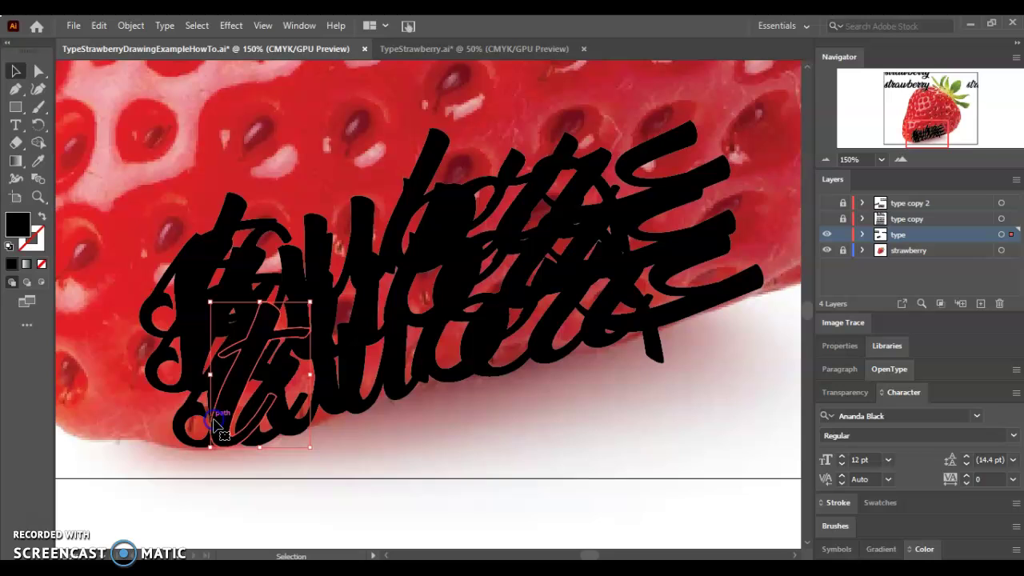
left_click(37, 162)
left_click(75, 328)
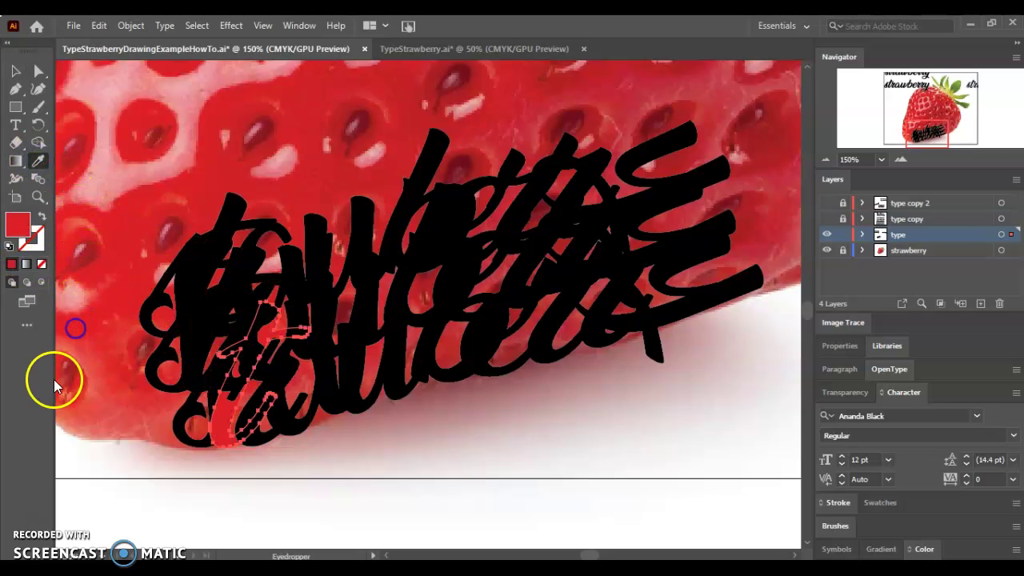
left_click(15, 71)
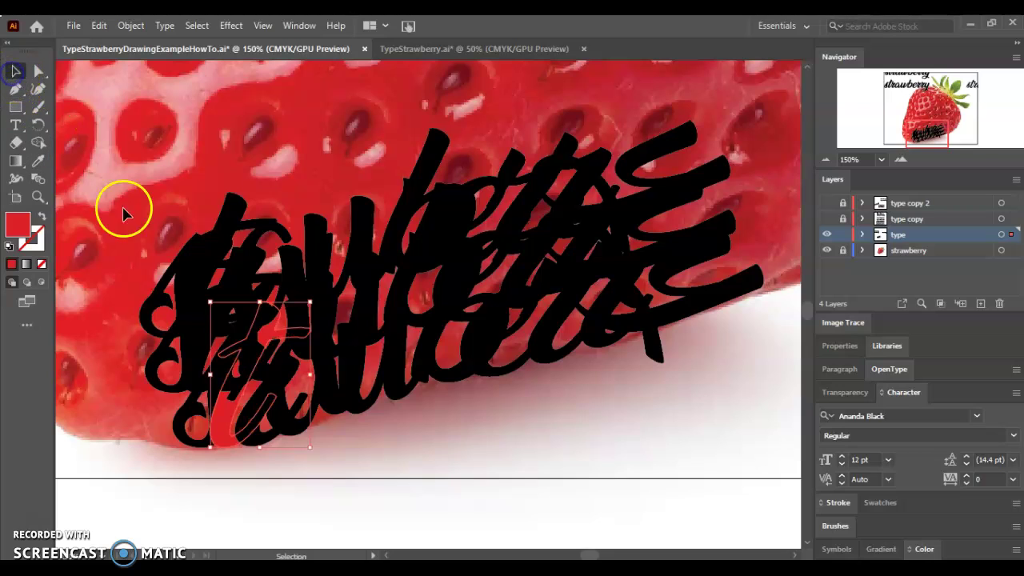
left_click(279, 410)
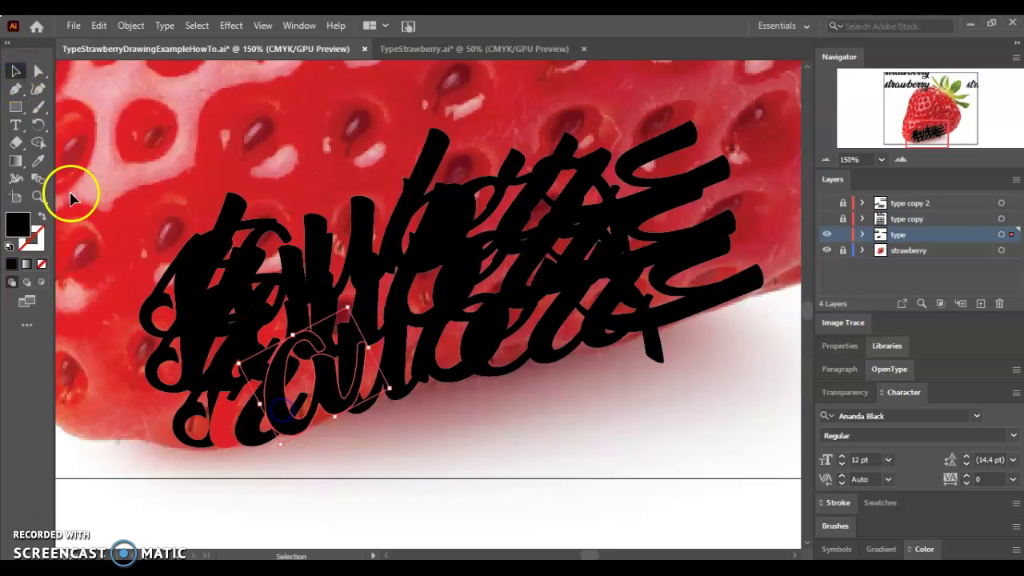
left_click(37, 163)
left_click(120, 304)
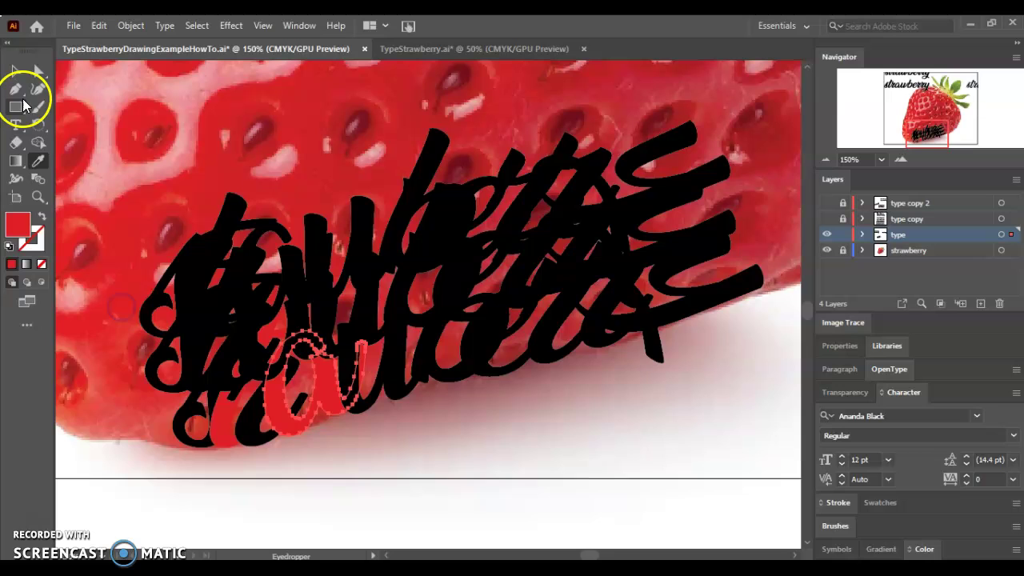
left_click(15, 71)
- Undo the a's fill, recolour another letter red and shift it right, then hide the photo layer
left_click(175, 422)
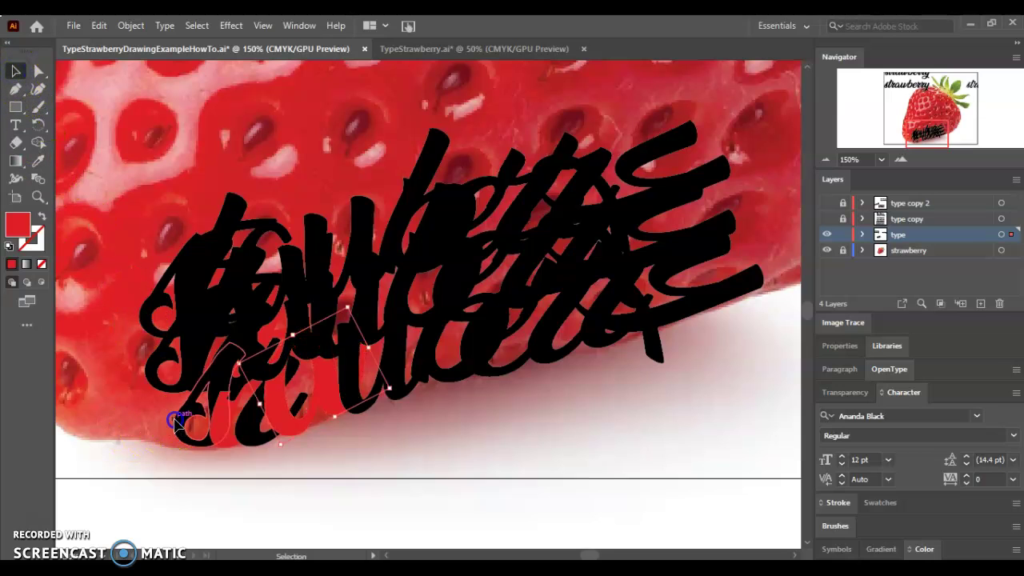
key("ctrl+z")
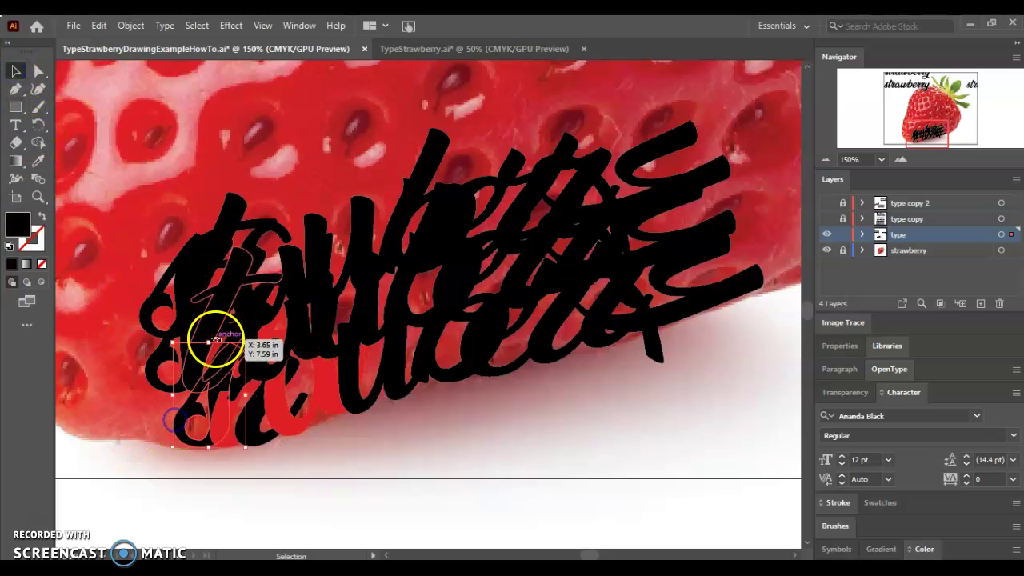
left_click(39, 163)
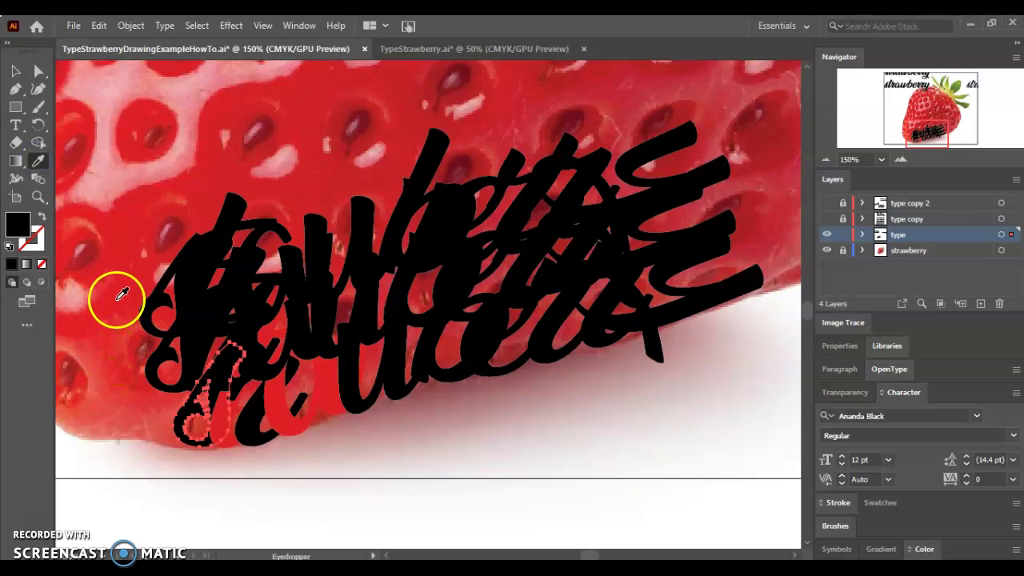
left_click(120, 296)
left_click(17, 72)
left_click_drag(196, 424, 270, 438)
left_click(38, 163)
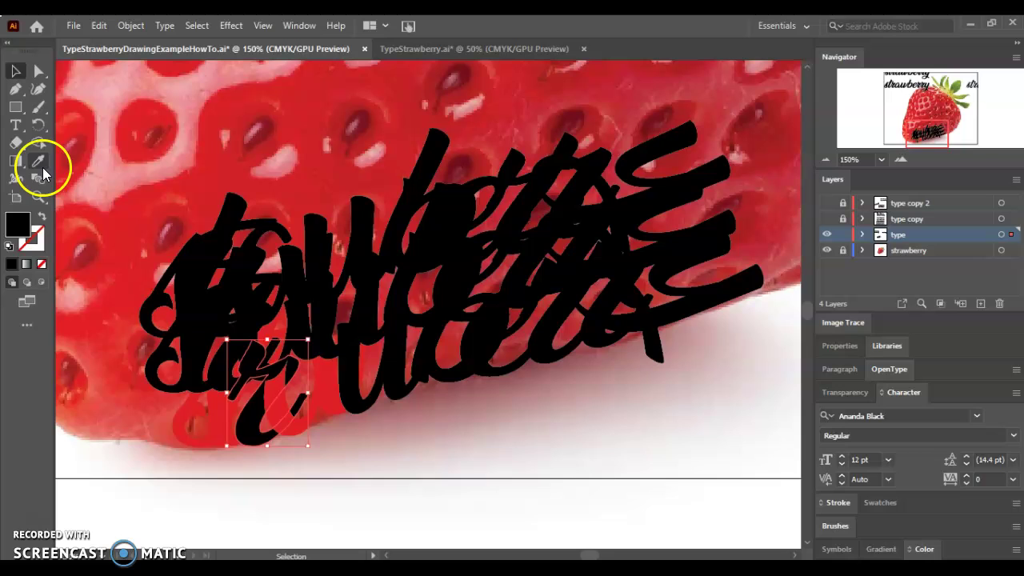
left_click(109, 352)
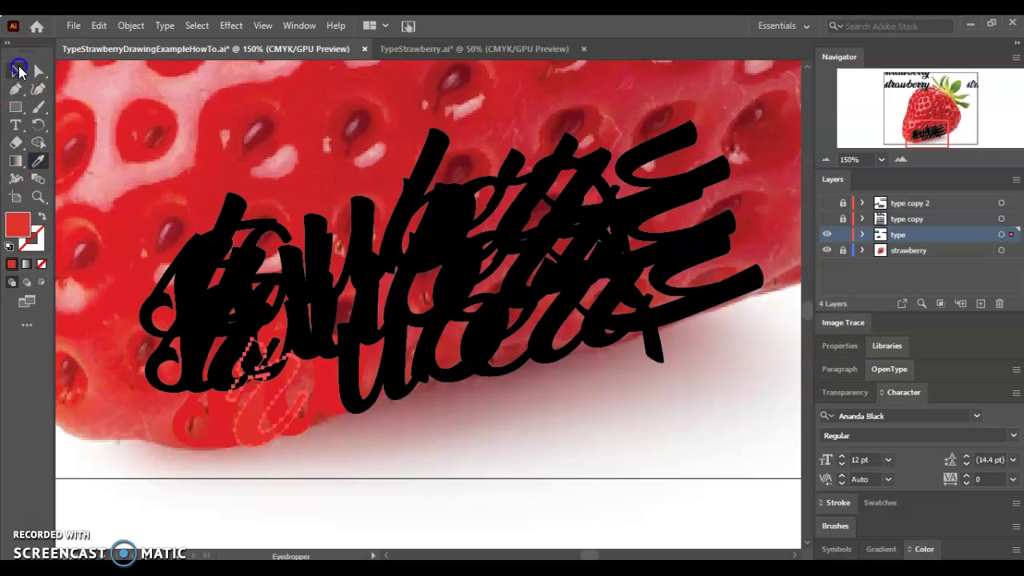
left_click(17, 71)
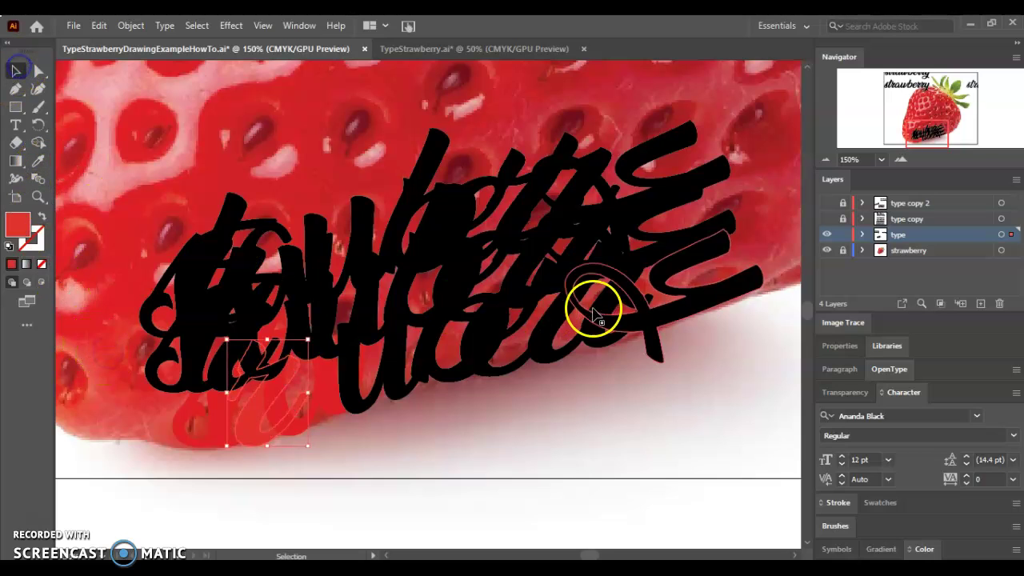
left_click(830, 251)
left_click(617, 430)
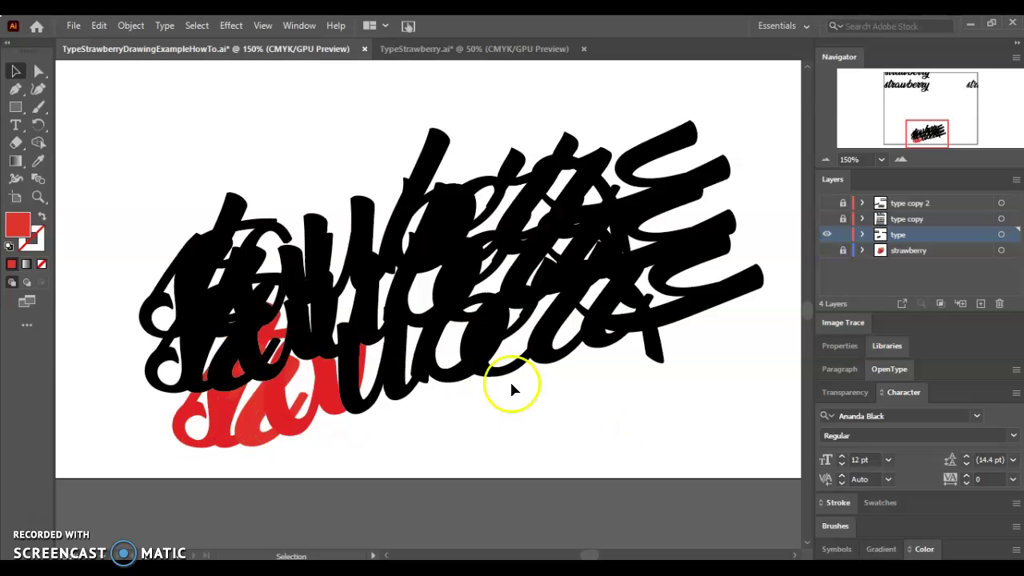
- Show the strawberry photo, pull a t to the upper left, shrink it to about 0.22 × 0.19 in, and eyedropper it strawberry red
left_click(826, 251)
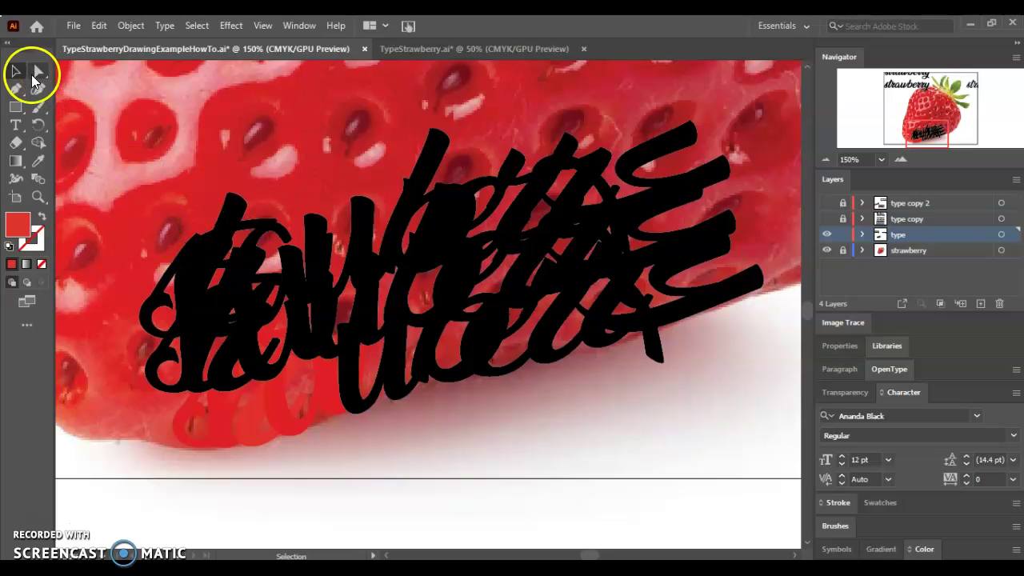
left_click_drag(217, 210, 249, 123)
left_click_drag(302, 106, 240, 222)
left_click(37, 160)
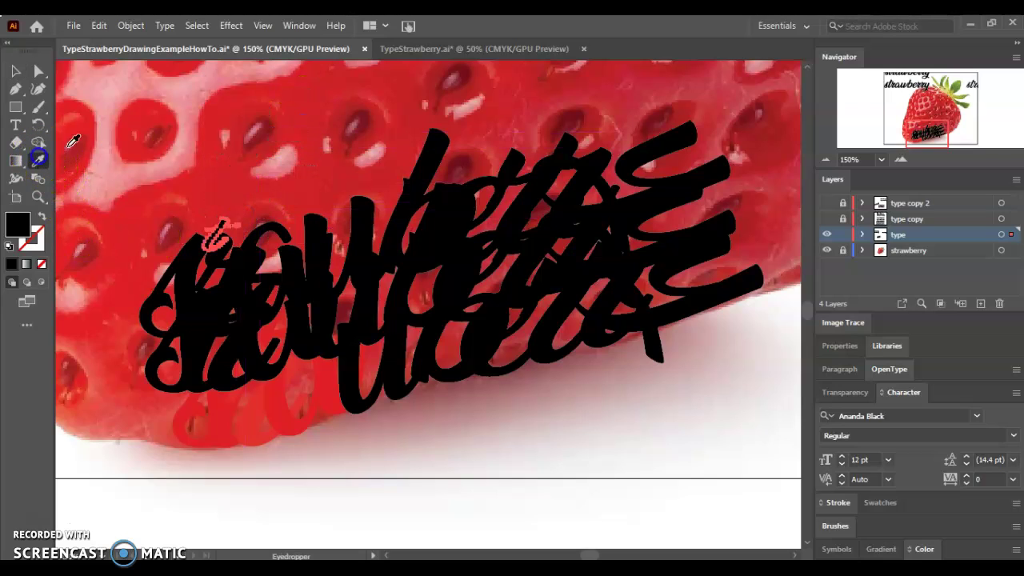
left_click(264, 137)
left_click(258, 128)
- Nudge the small red t into place and move the small pinkish letter higher into the lettering
left_click(16, 70)
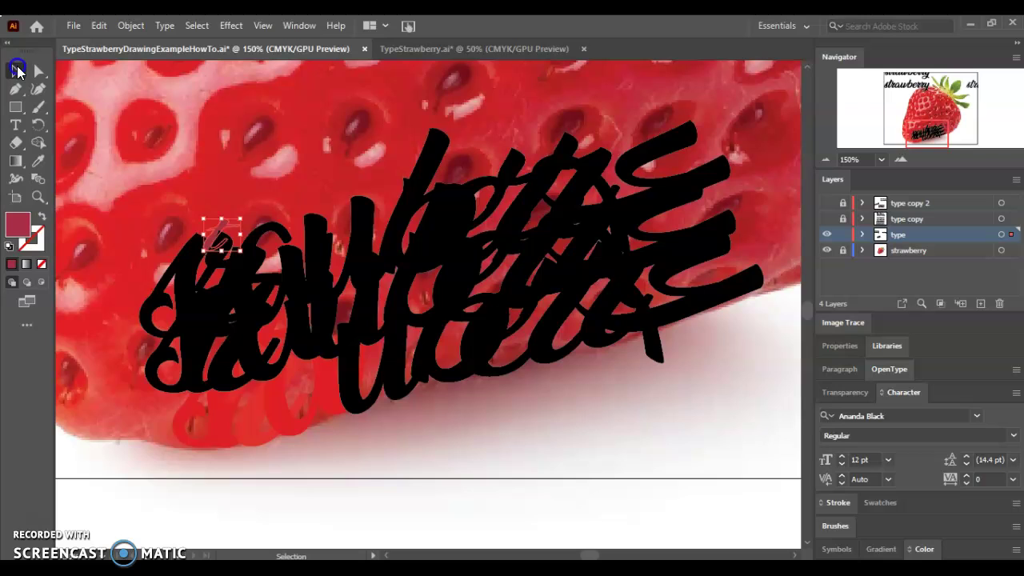
left_click_drag(160, 184, 269, 404)
left_click(387, 478)
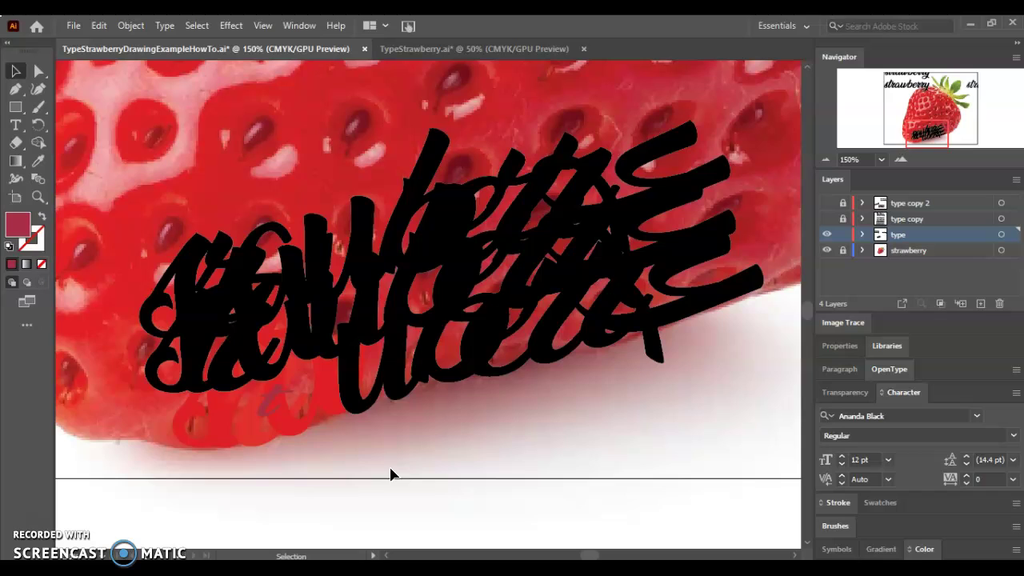
left_click(78, 541)
mouse_move(264, 408)
left_mouse_down()
mouse_move(304, 383)
mouse_move(264, 409)
mouse_move(245, 390)
mouse_move(270, 372)
left_mouse_up()
- Bring up the TypeStrawberry.ai example with its red-letter strawberry, green lettered leaves and caption
left_click(466, 48)
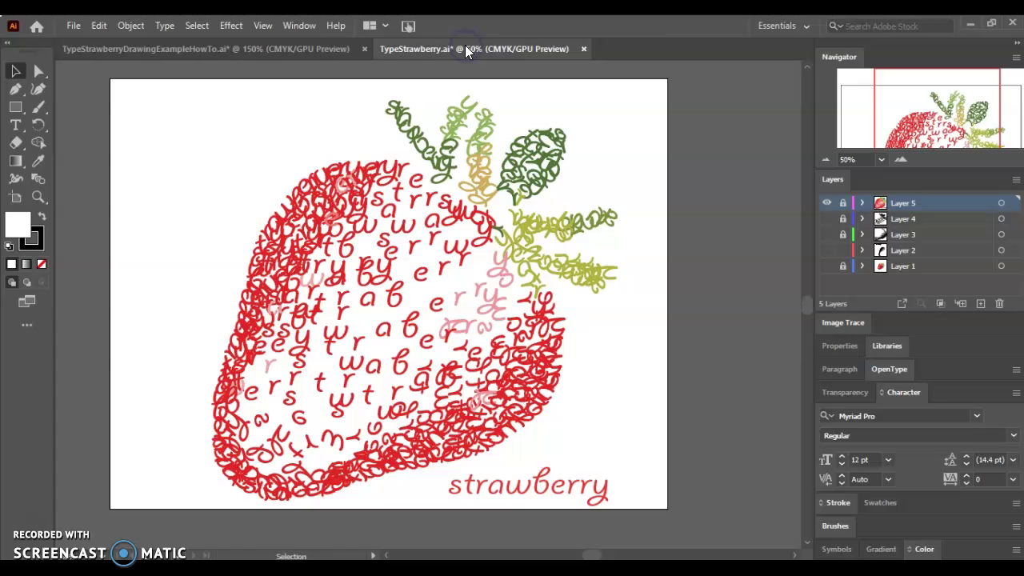